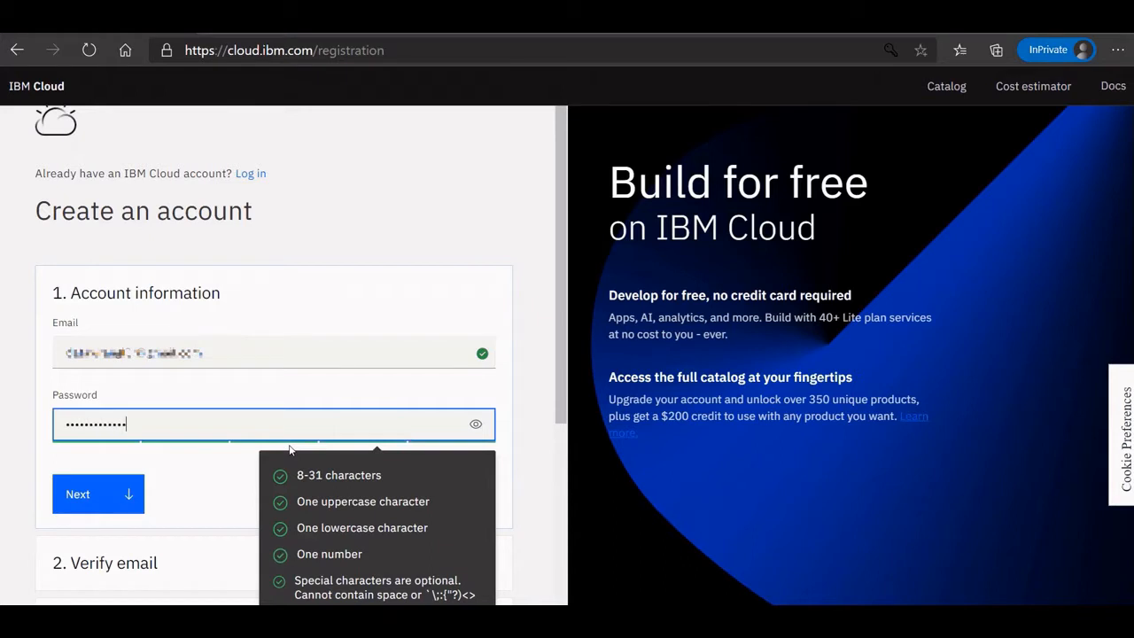
Submit the account details, then paste the 7-digit code from the IBM Cloud Gmail message into Verification code.
{"action": "left_click", "coordinate": [116, 498]}
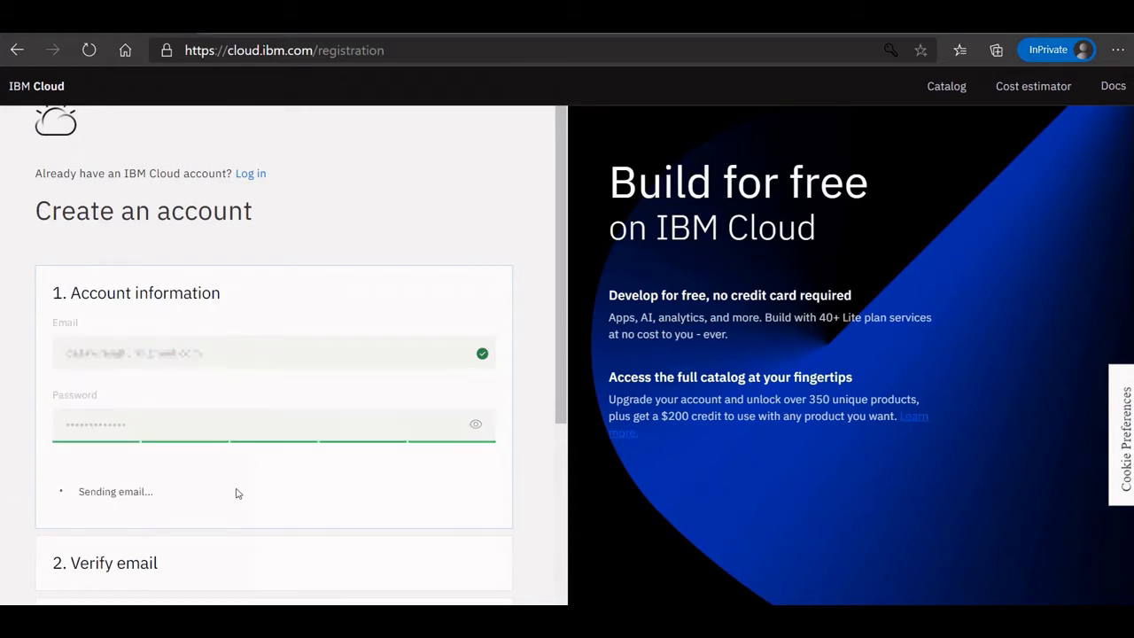
{"action": "left_click", "coordinate": [249, 585]}
{"action": "type", "text": "gmail.com"}
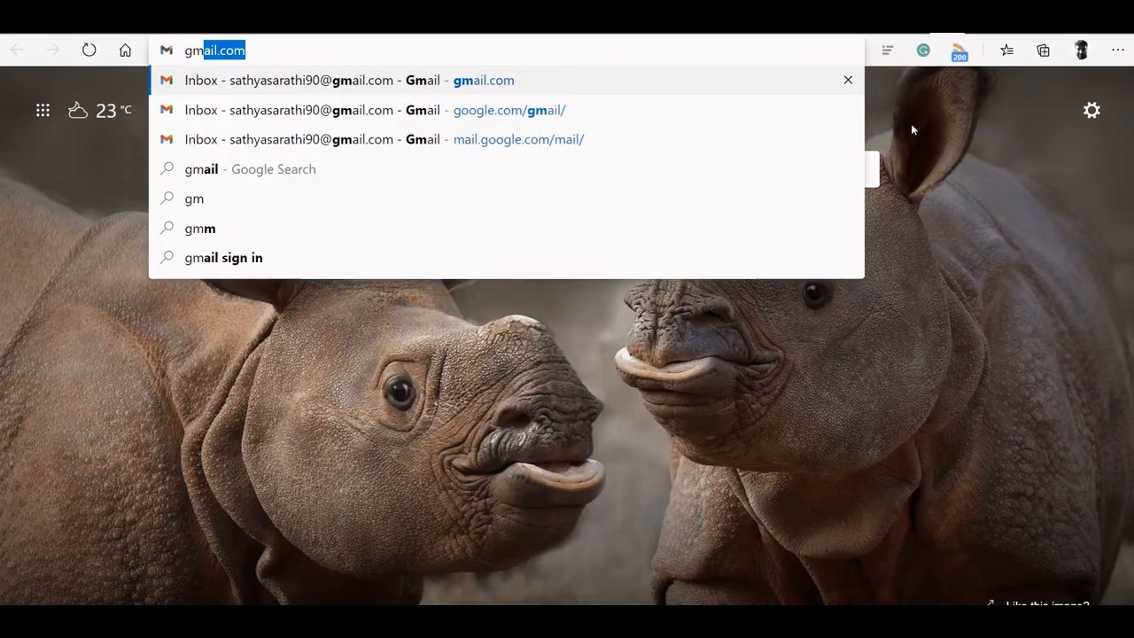
{"action": "key", "text": "Return"}
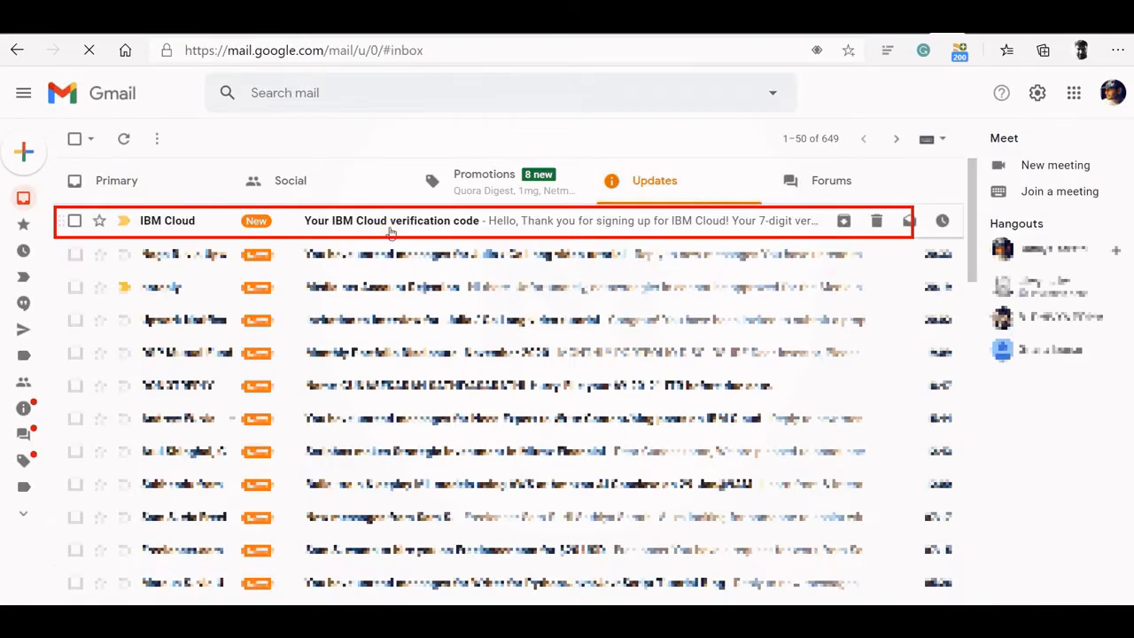
{"action": "left_click", "coordinate": [390, 232]}
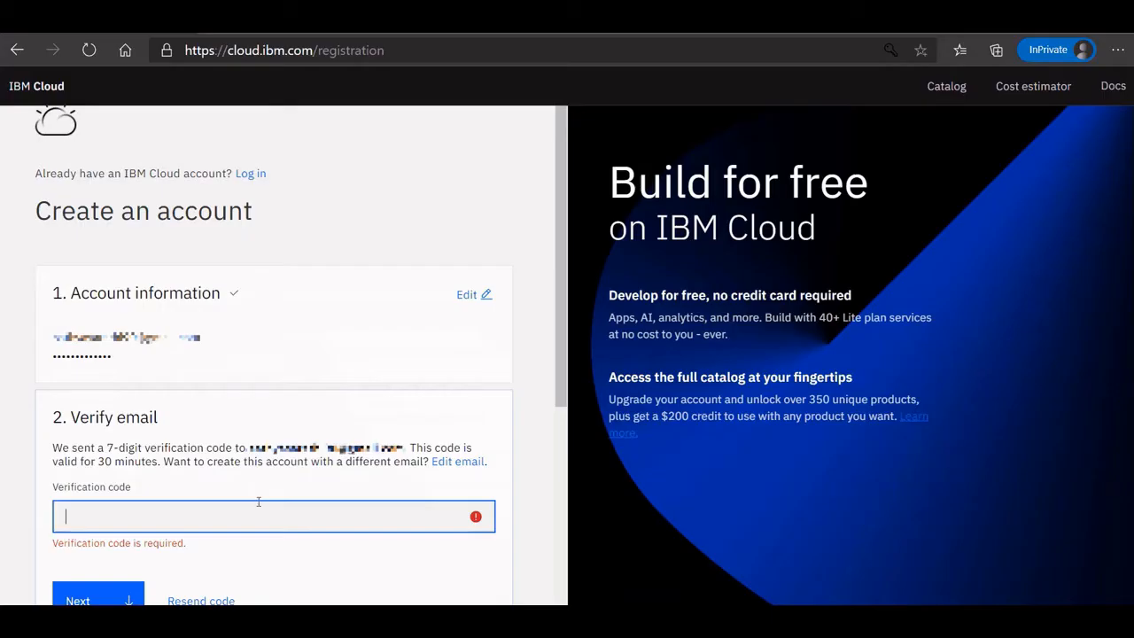
{"action": "key", "text": "ctrl+v"}
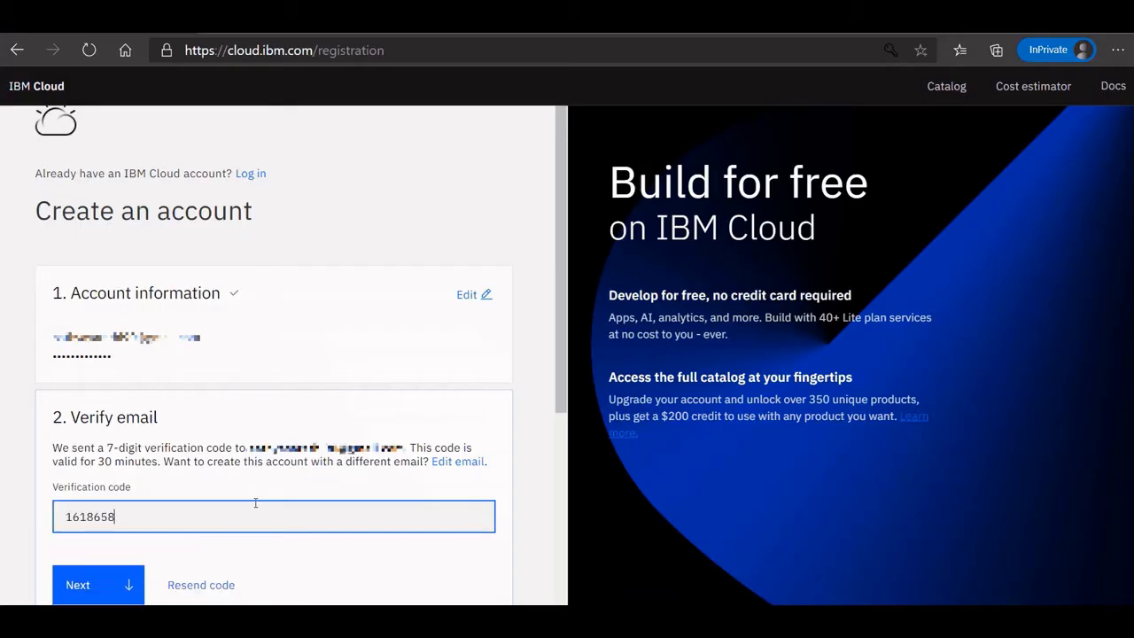
Verify the email and submit the first and last name with India as the country.
{"action": "scroll", "coordinate": [133, 443], "scroll_direction": "down", "scroll_amount": 2}
{"action": "left_click", "coordinate": [112, 346]}
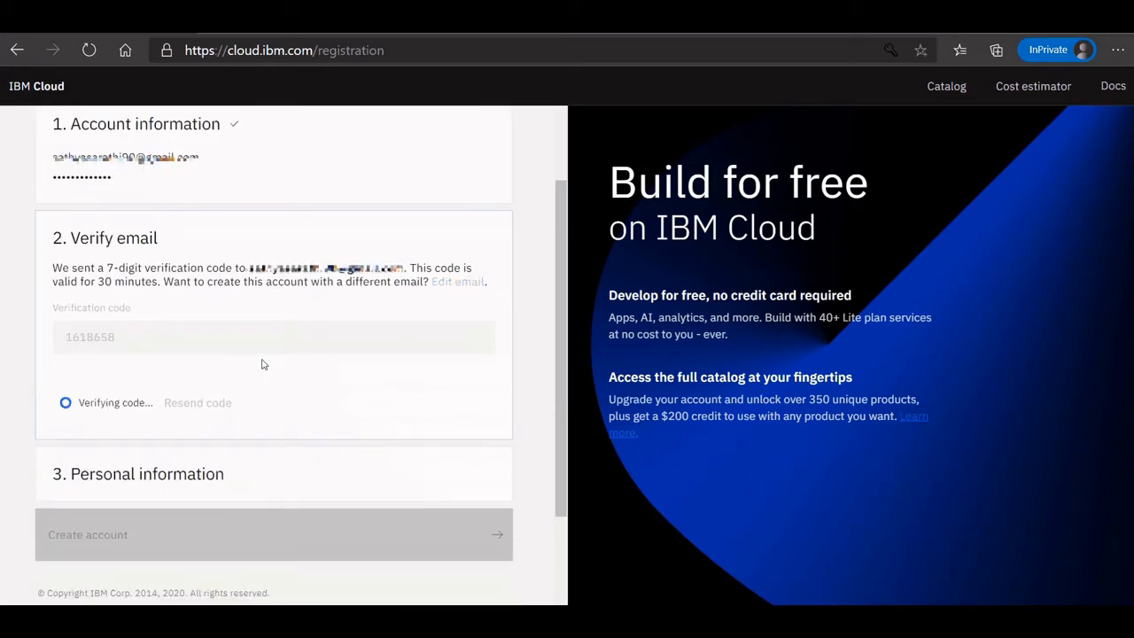
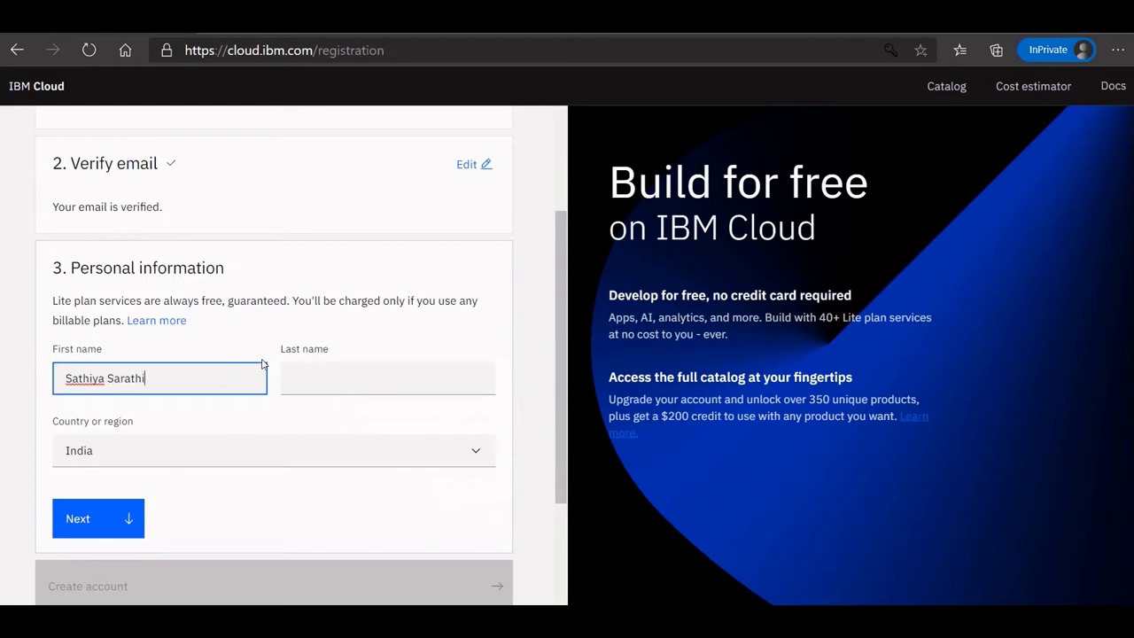
{"action": "key", "text": "Tab"}
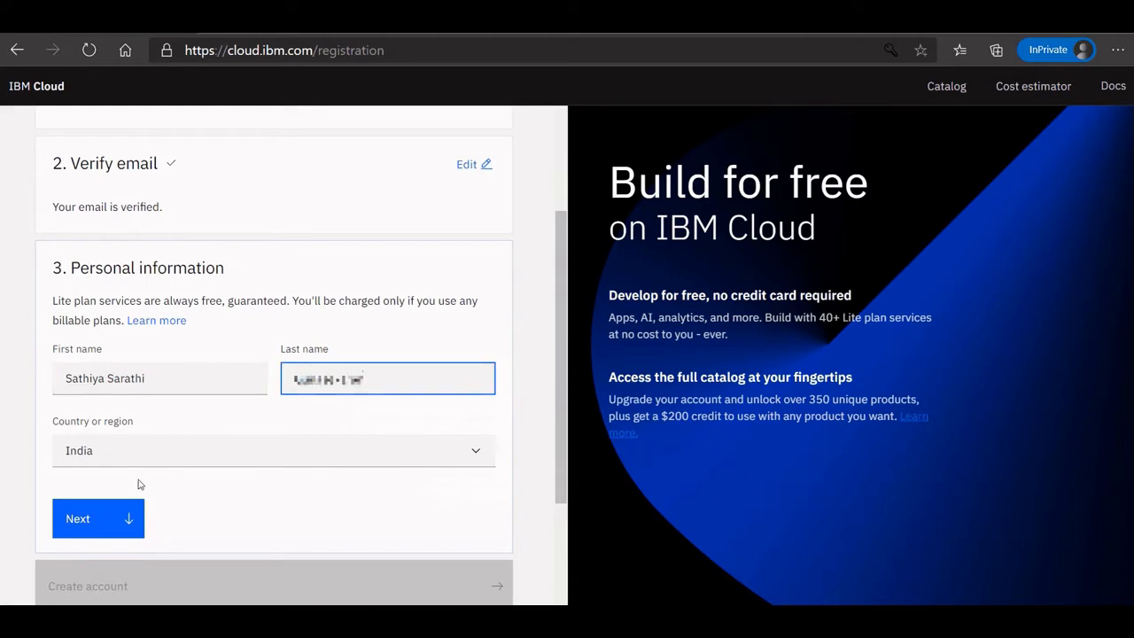
{"action": "left_click", "coordinate": [127, 516]}
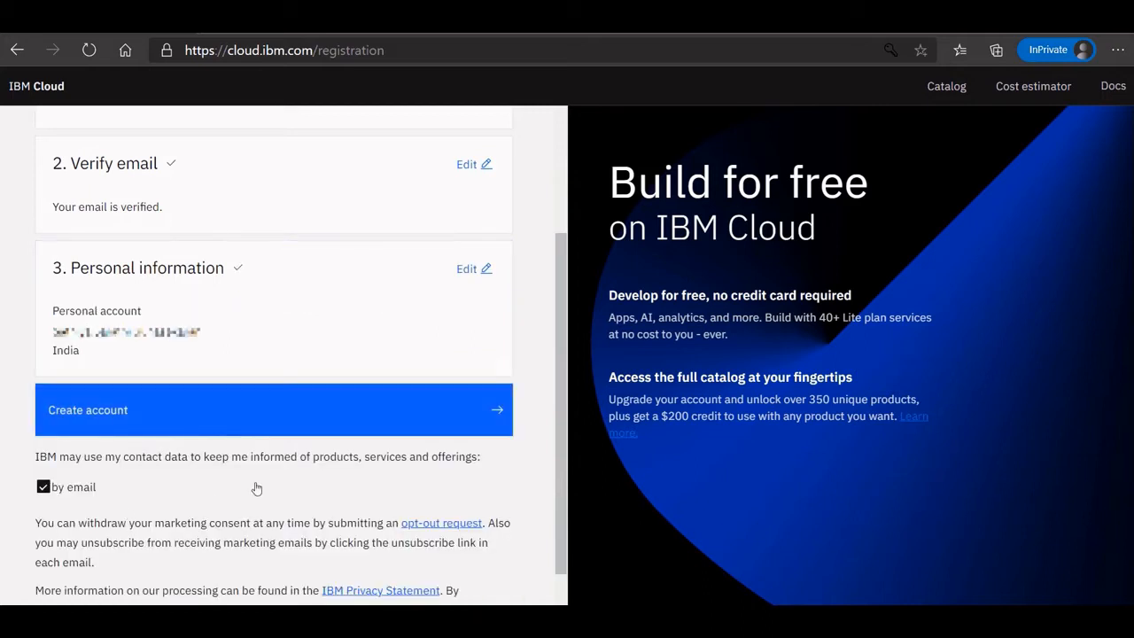
Create the IBM Cloud account and accept the data-use notice.
{"action": "left_click", "coordinate": [102, 434]}
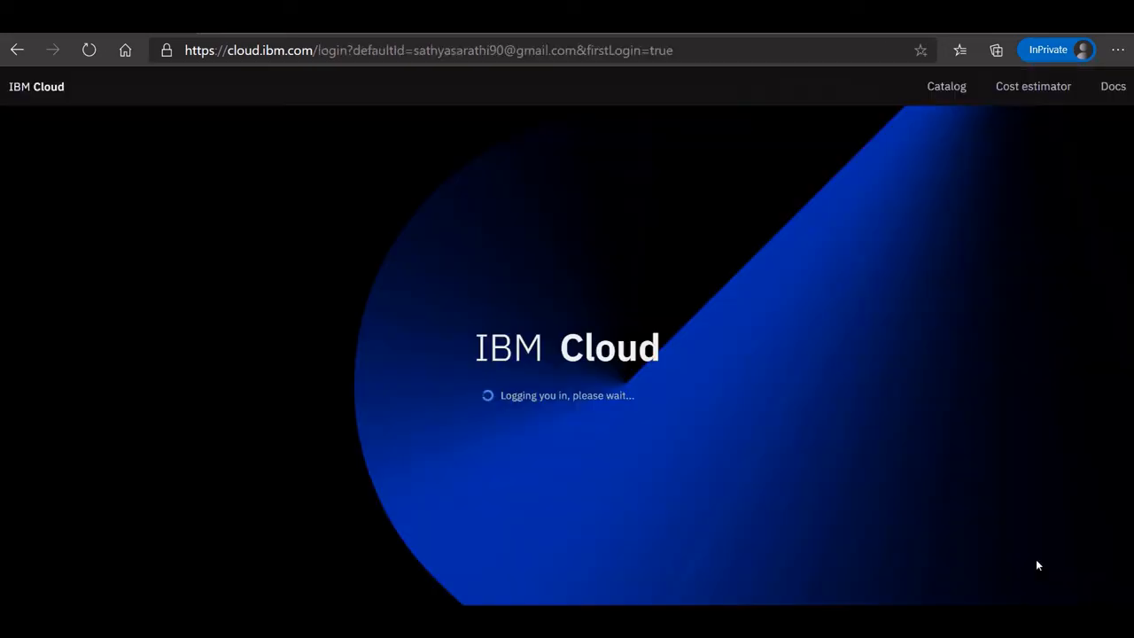
{"action": "scroll", "coordinate": [727, 443], "scroll_direction": "down", "scroll_amount": 5}
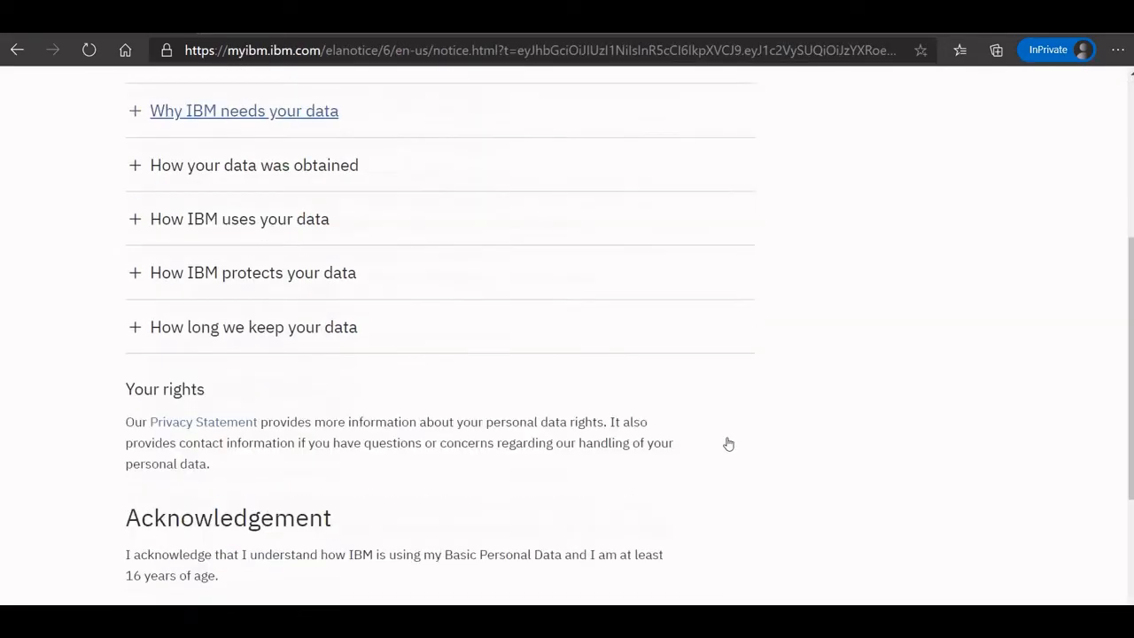
{"action": "left_click", "coordinate": [165, 483]}
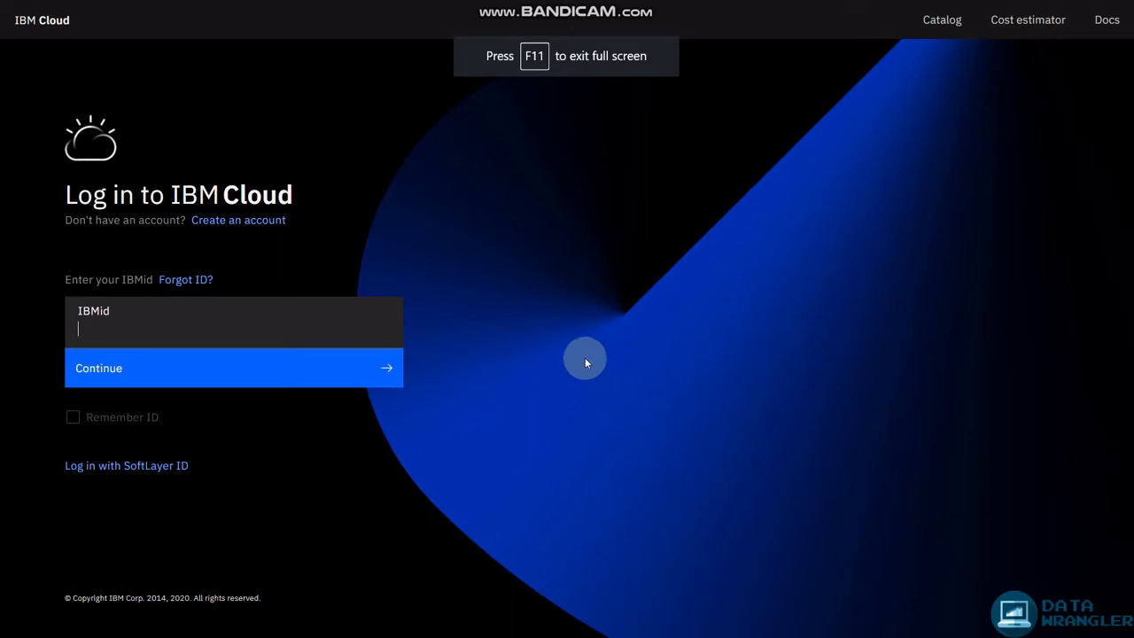
Log back into IBM Cloud with the IBMid and the account password.
{"action": "left_click", "coordinate": [217, 316]}
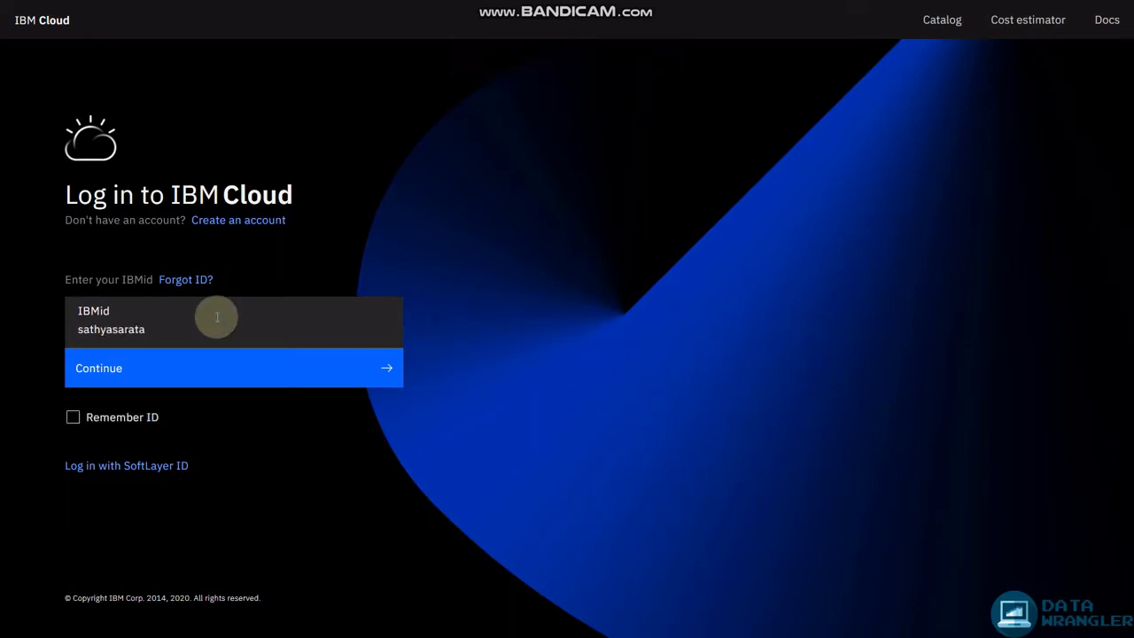
{"action": "key", "text": "Return"}
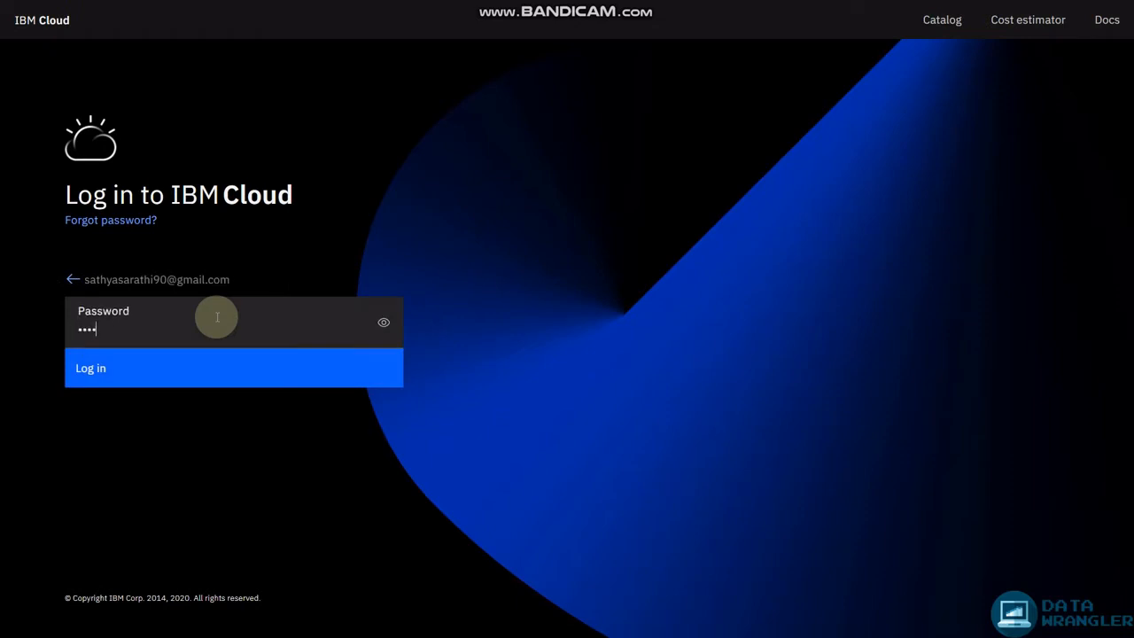
{"action": "key", "text": "Return"}
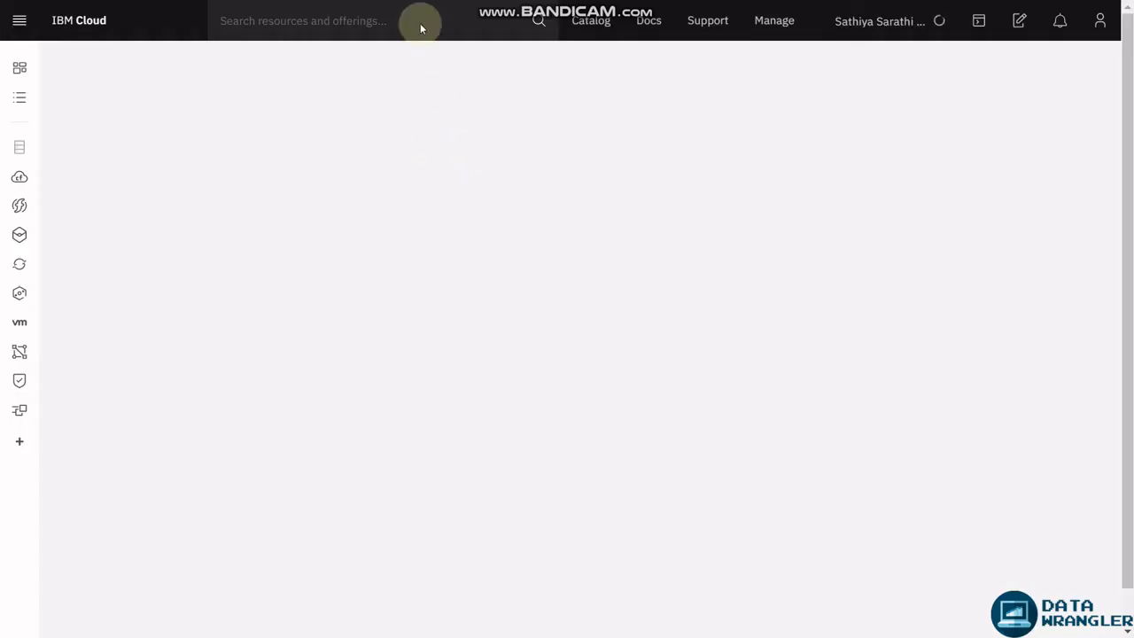
Search IBM Cloud resources and offerings for 'Db2'.
{"action": "left_click", "coordinate": [420, 23]}
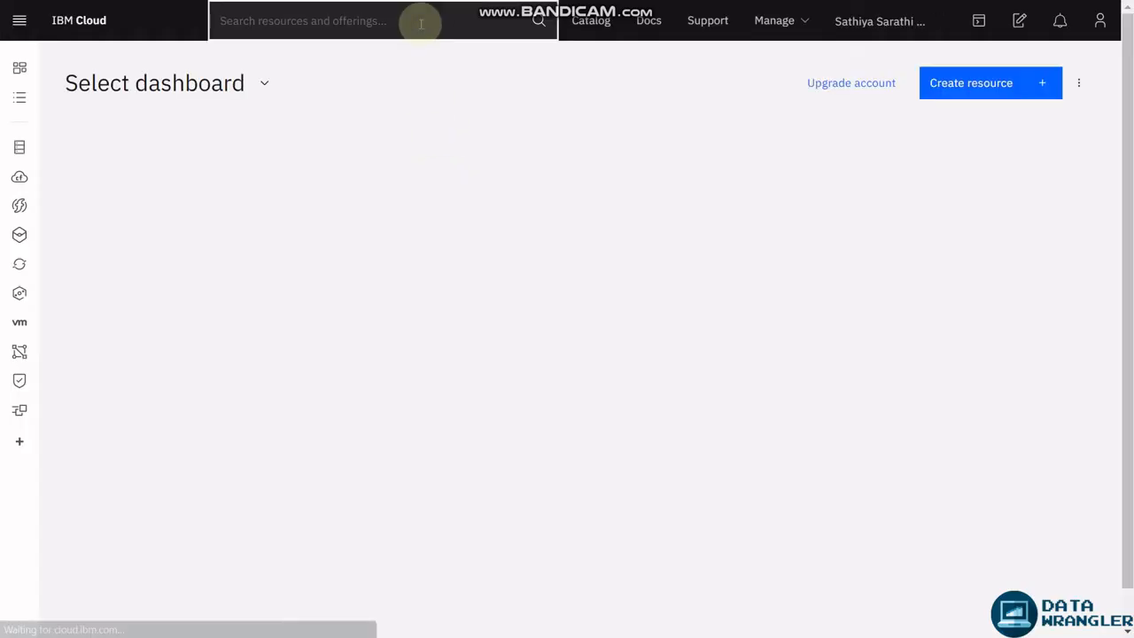
{"action": "type", "text": "Db"}
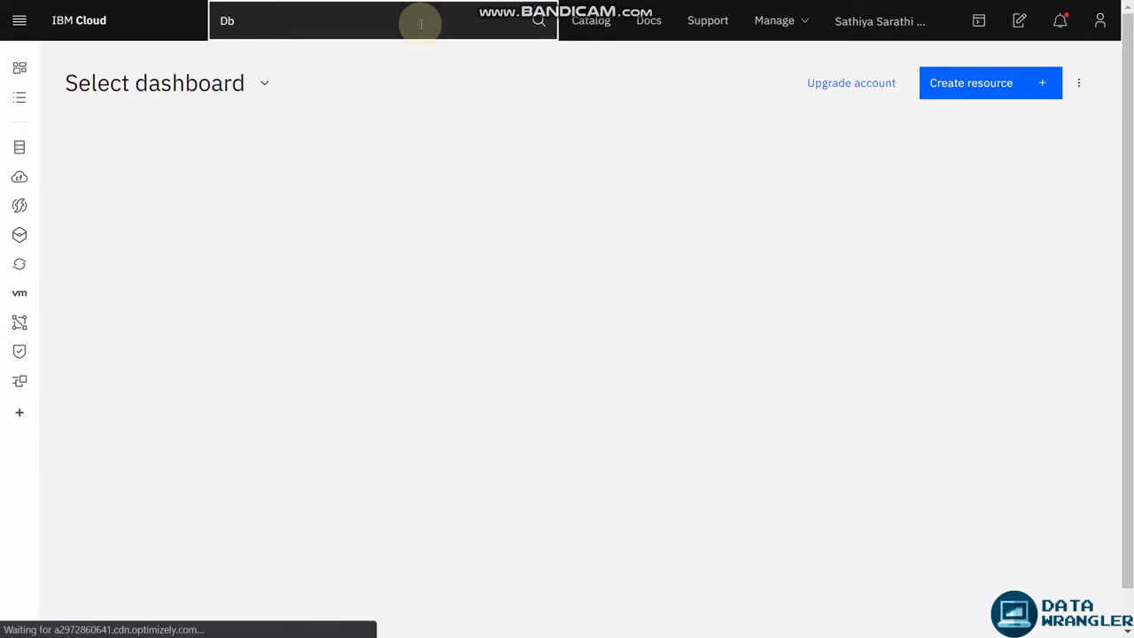
{"action": "type", "text": "2"}
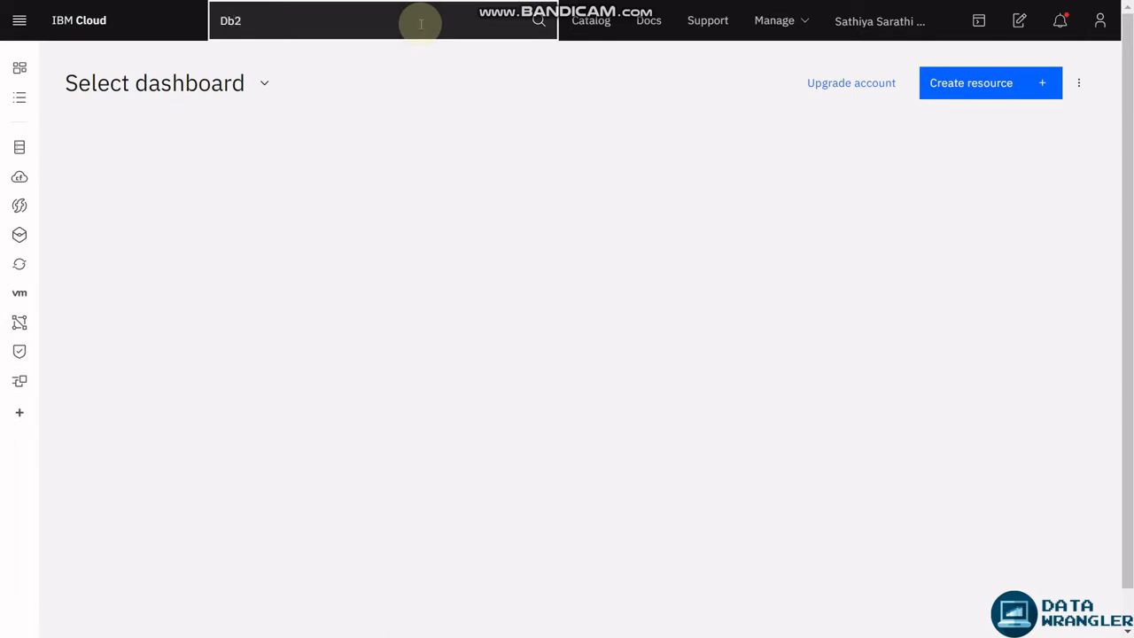
{"action": "left_click", "coordinate": [538, 27]}
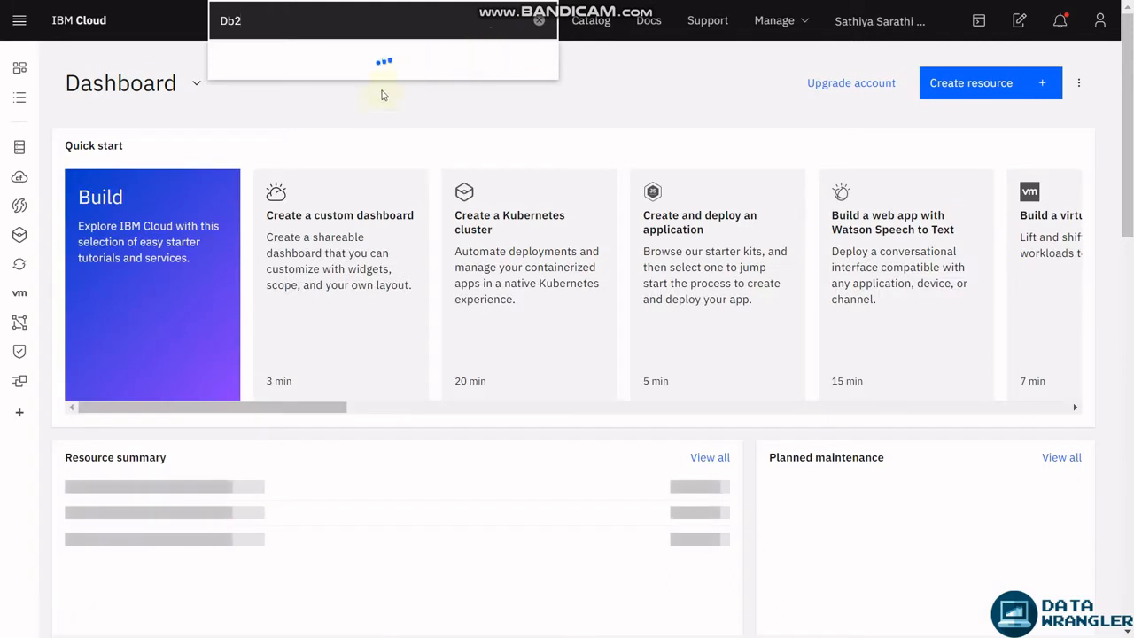
Create a Lite-plan Db2 service named Db2-ry in the London region.
{"action": "left_click", "coordinate": [281, 175]}
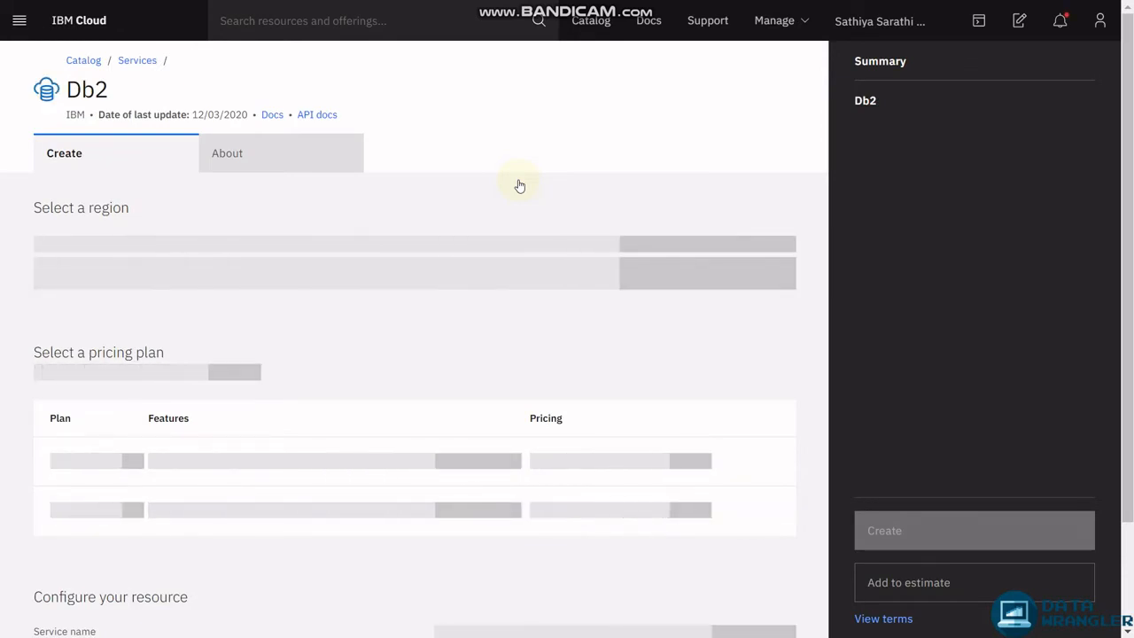
{"action": "scroll", "coordinate": [534, 271], "scroll_direction": "down", "scroll_amount": 2}
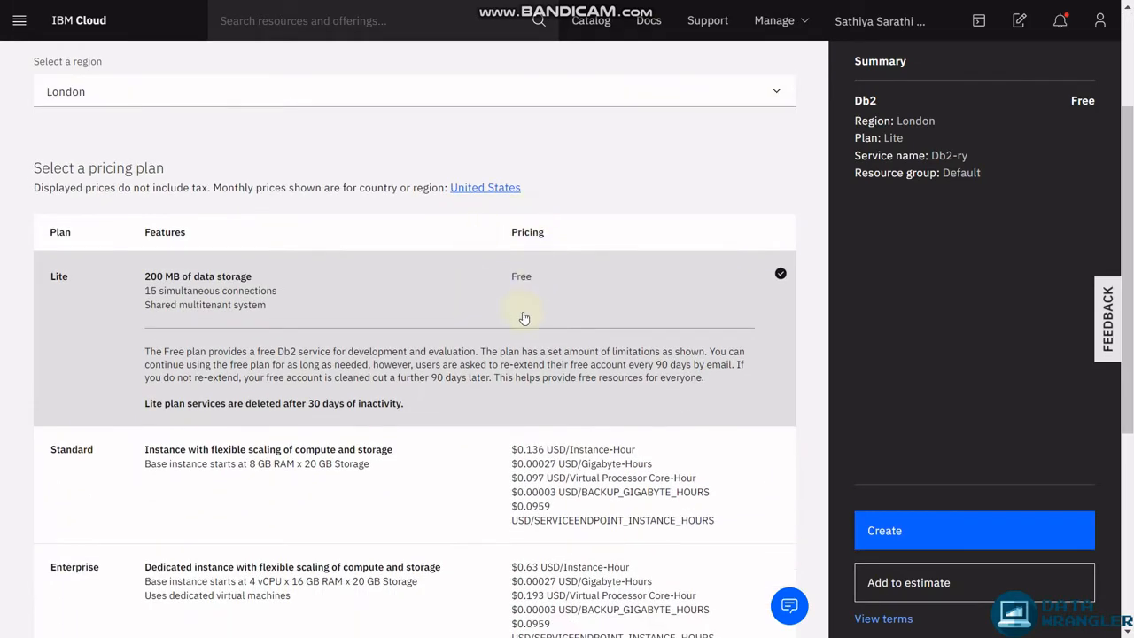
{"action": "scroll", "coordinate": [523, 317], "scroll_direction": "up", "scroll_amount": 2}
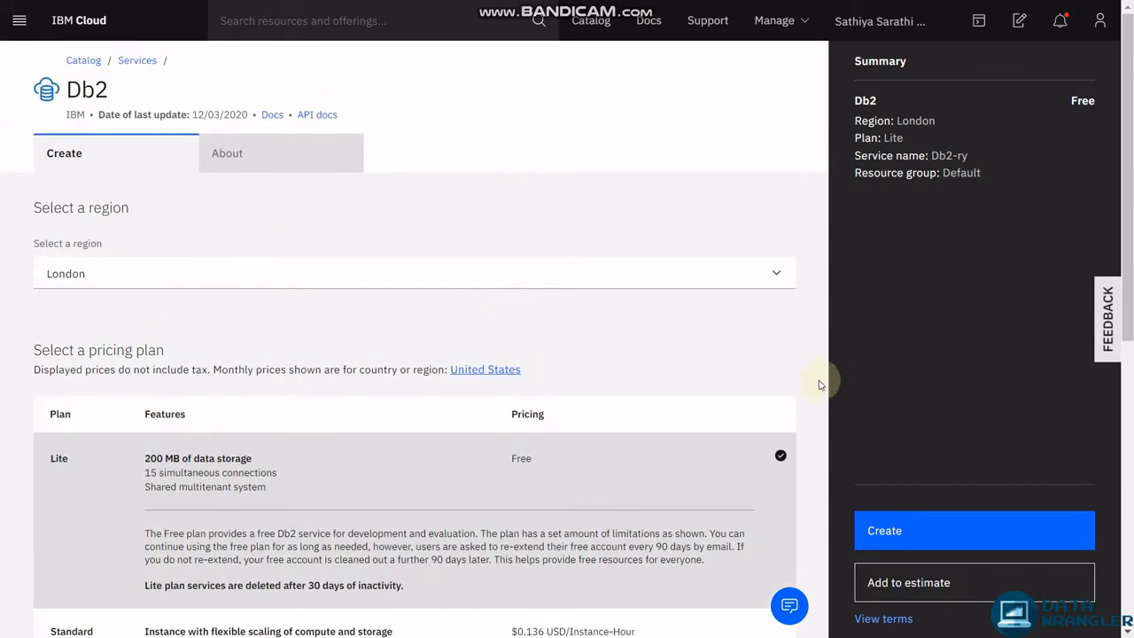
{"action": "left_click", "coordinate": [866, 529]}
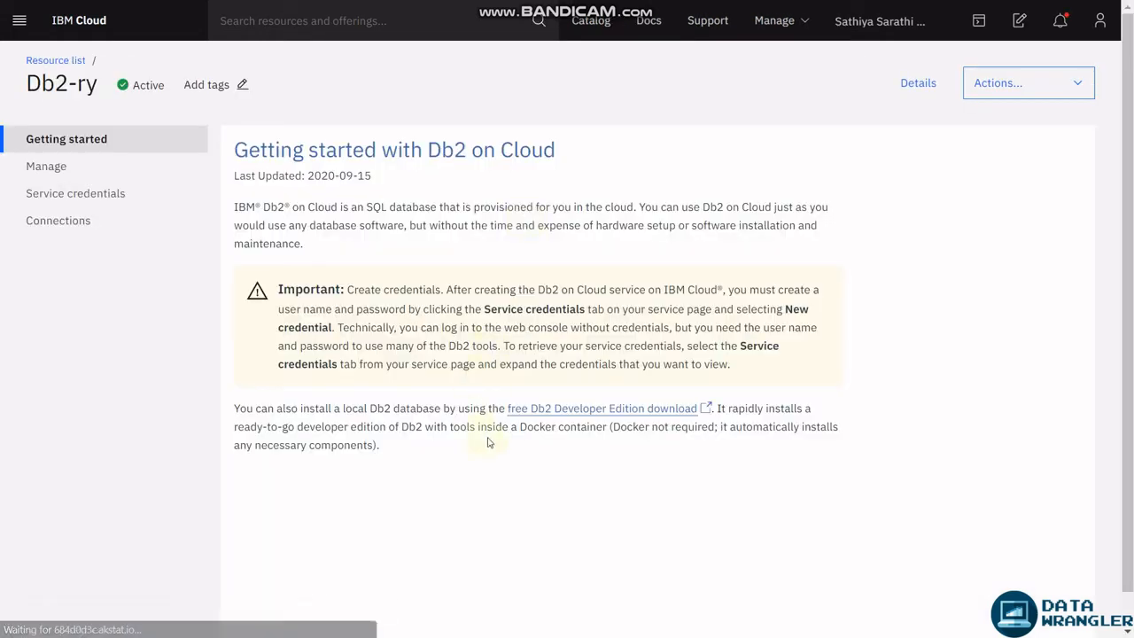
Add a service credential 'Service credentials-1' with the Manager role to Db2-ry.
{"action": "left_click", "coordinate": [152, 191]}
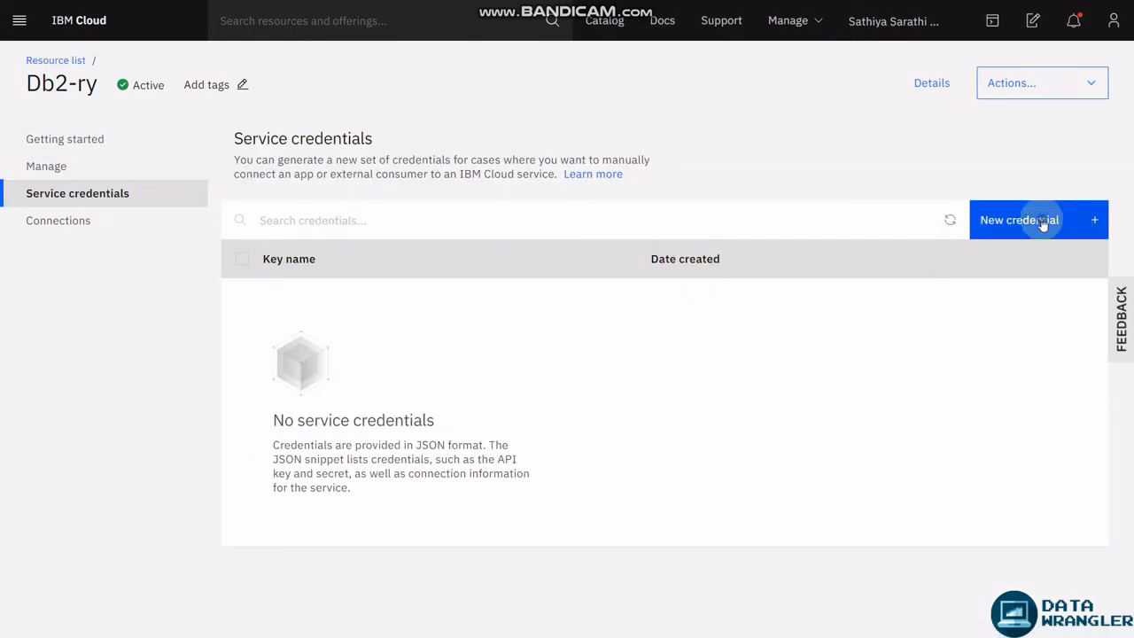
{"action": "left_click", "coordinate": [1041, 218]}
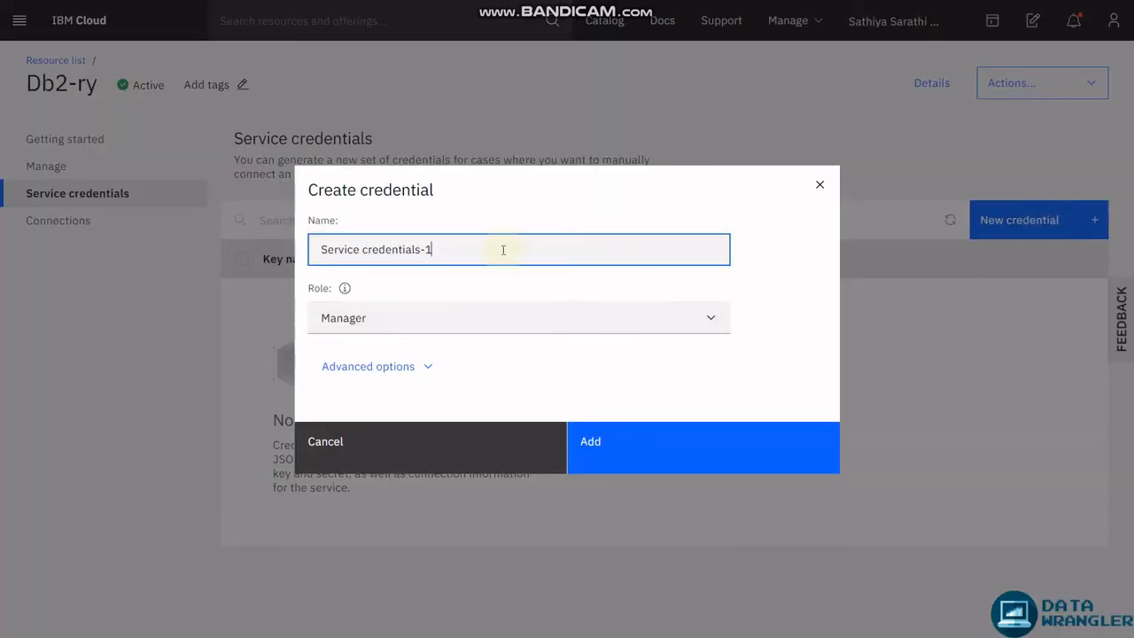
{"action": "left_click", "coordinate": [468, 317]}
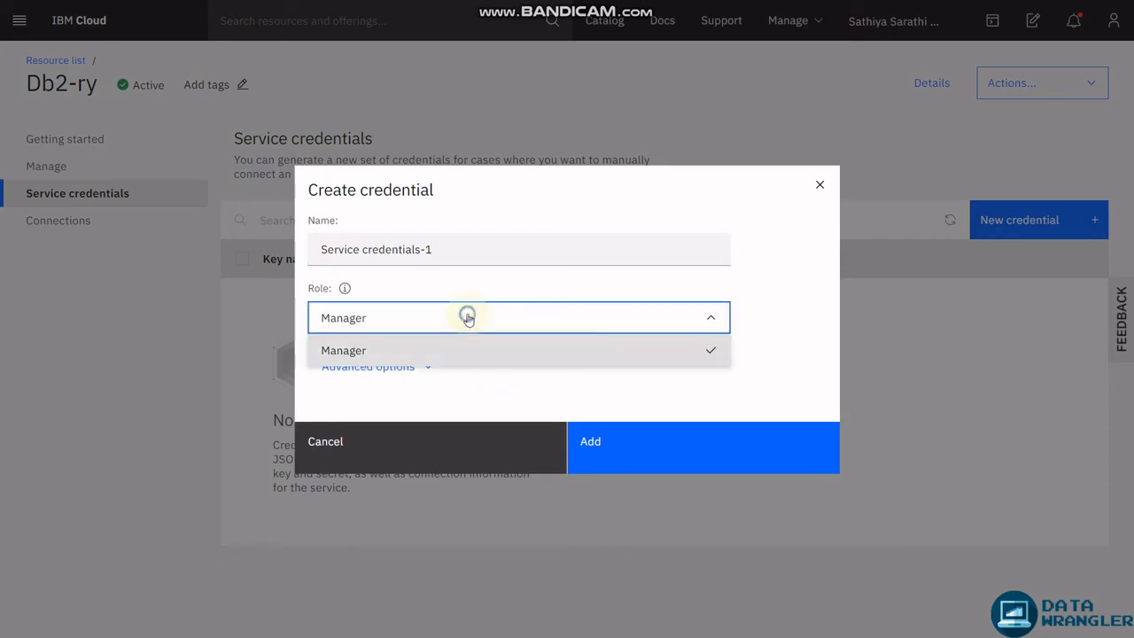
{"action": "left_click", "coordinate": [478, 350]}
{"action": "left_click", "coordinate": [590, 431]}
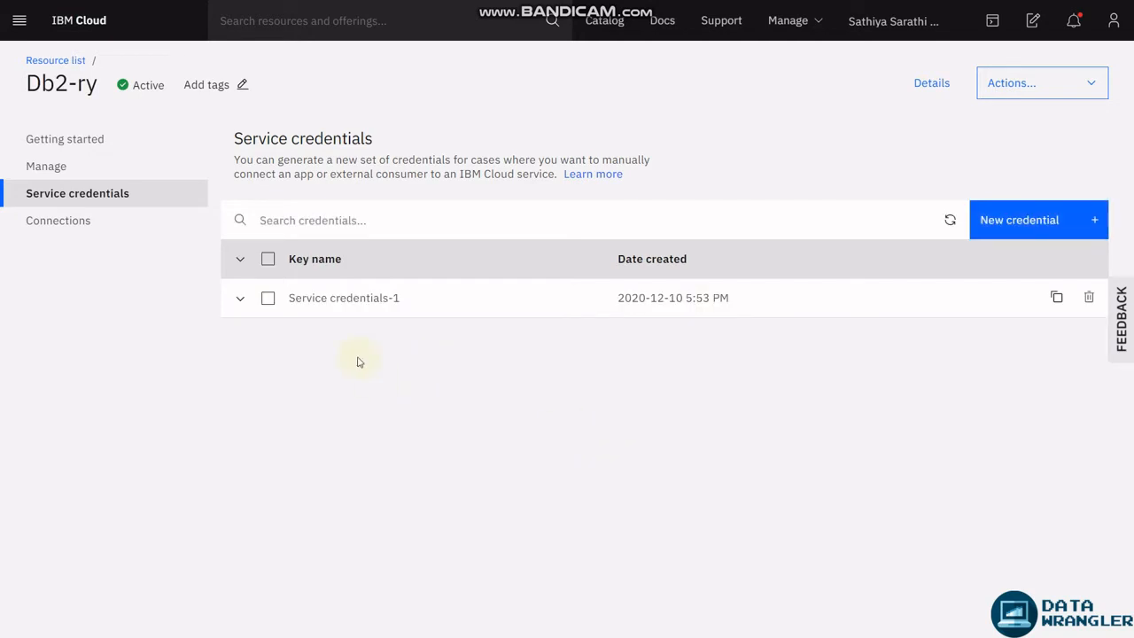
{"action": "left_click", "coordinate": [58, 195]}
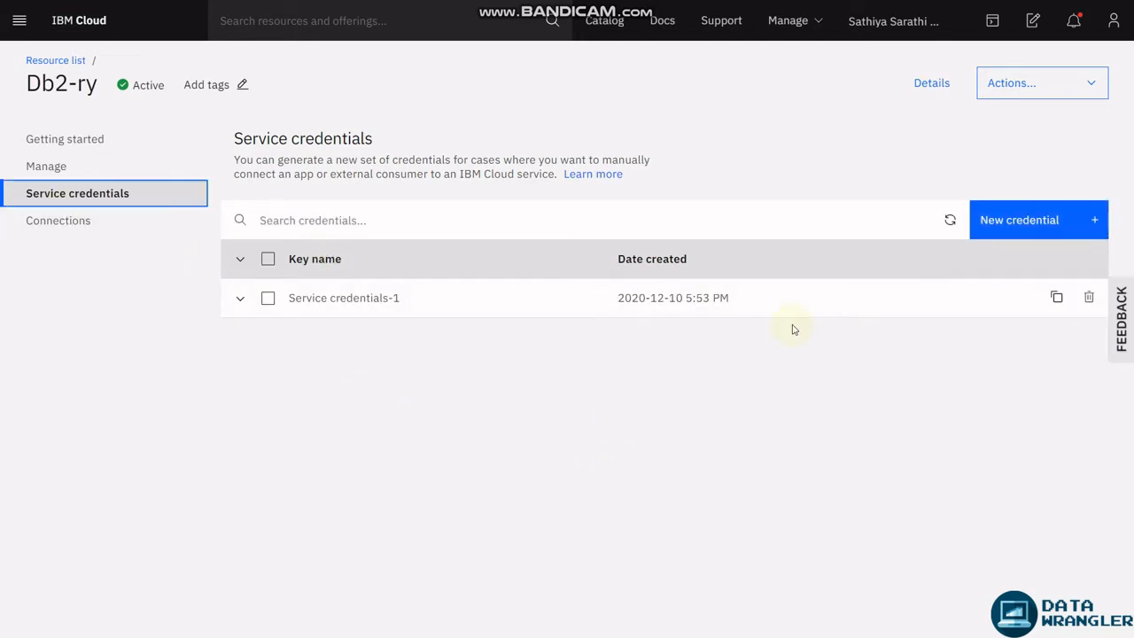
In the resource list, expand Services and go to the active Db2-ry service.
{"action": "left_click", "coordinate": [55, 61]}
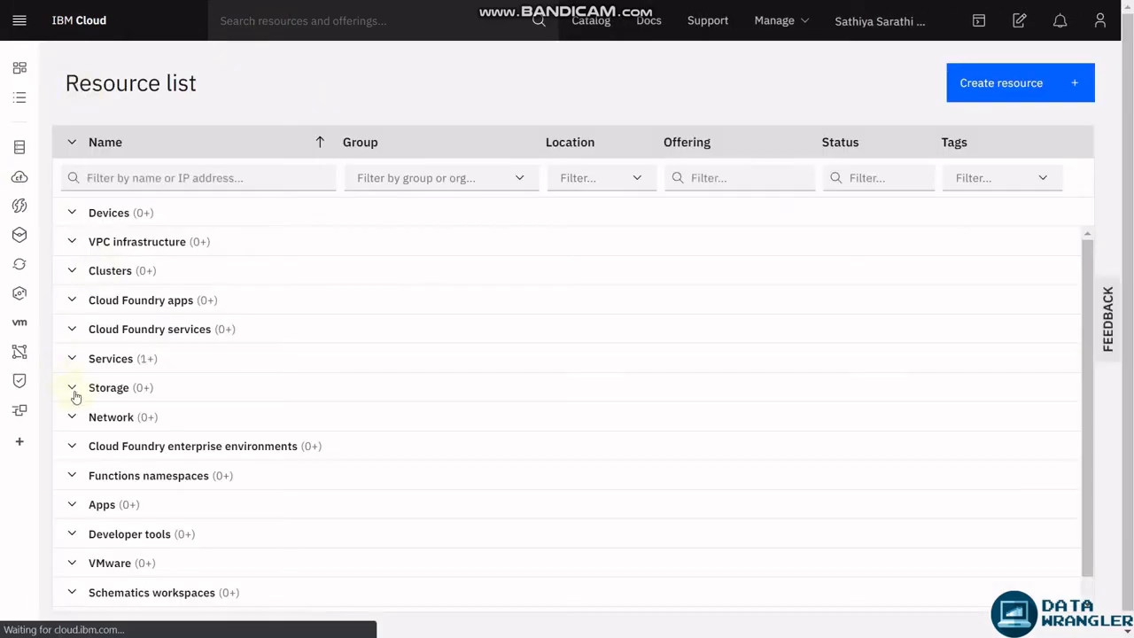
{"action": "left_click", "coordinate": [72, 359]}
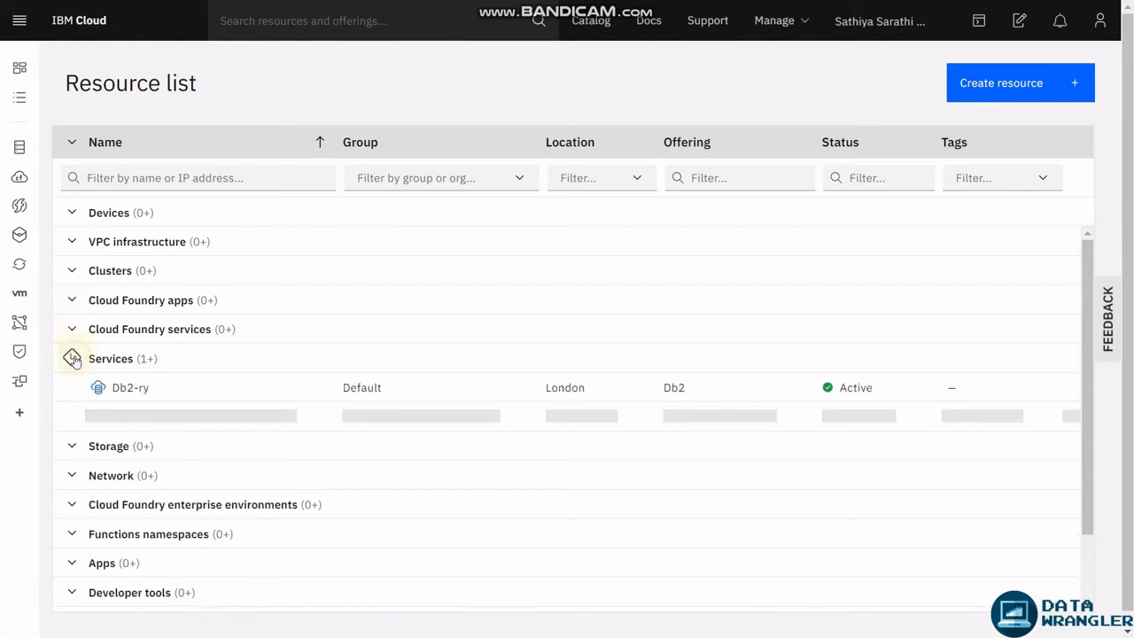
{"action": "left_click", "coordinate": [142, 388]}
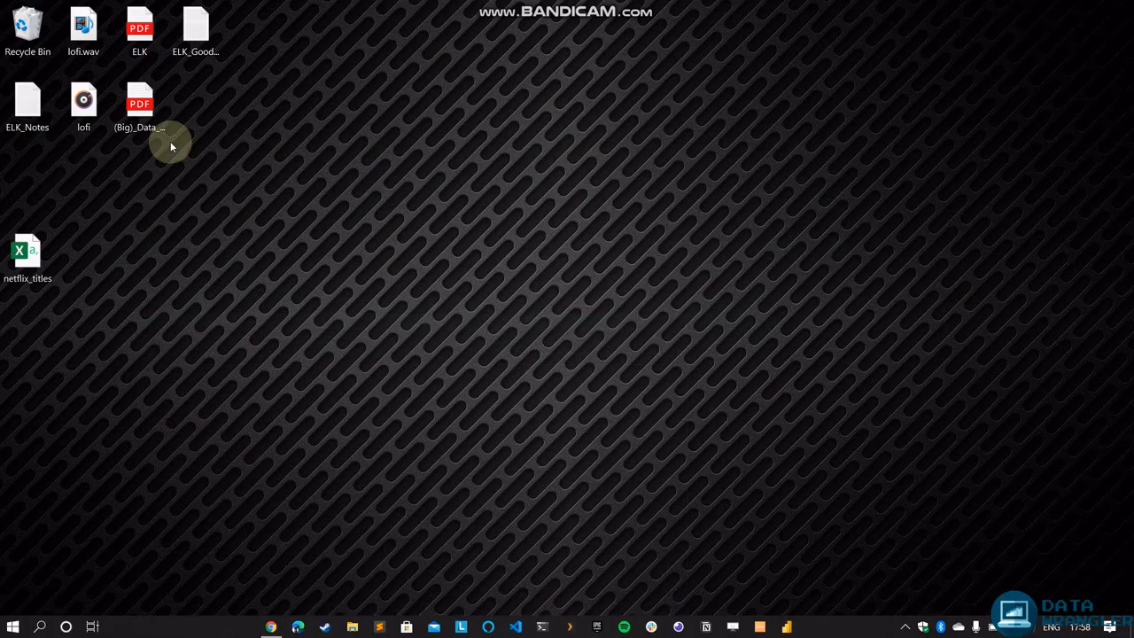
Open netflix_titles from the desktop in Excel and dismiss the Possible Data Loss warning.
{"action": "left_click", "coordinate": [25, 253]}
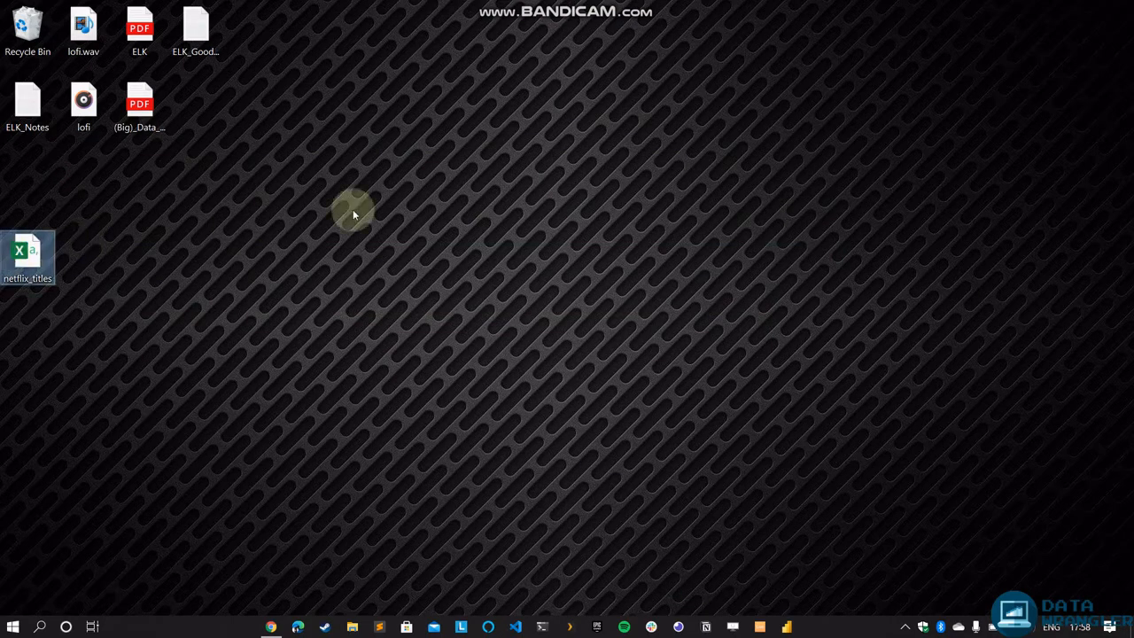
{"action": "key", "text": "Return"}
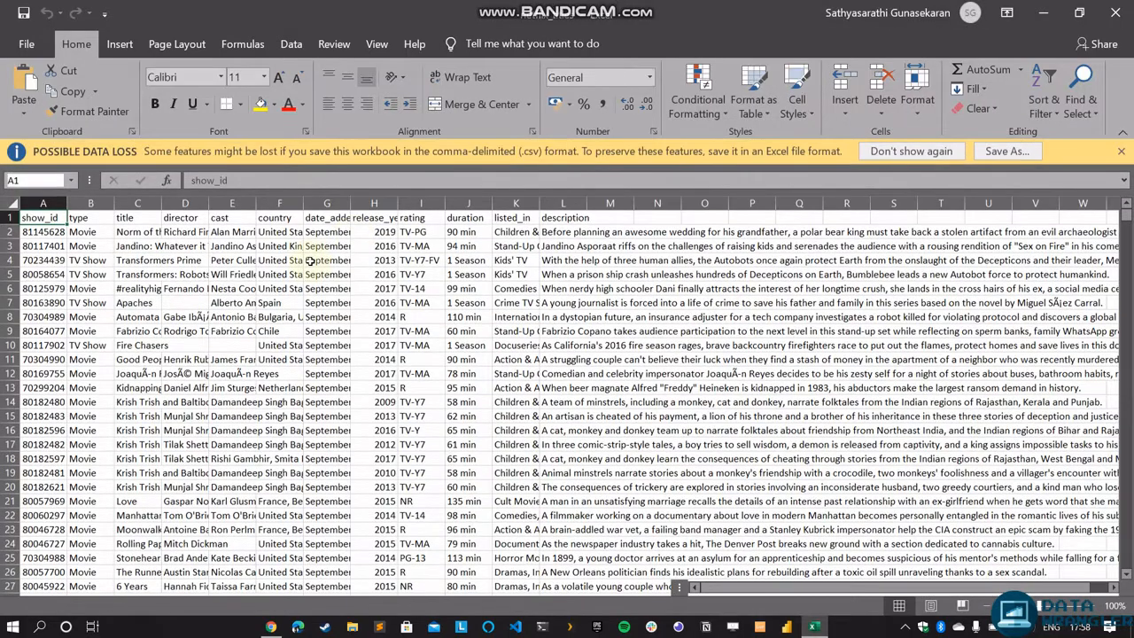
{"action": "left_click", "coordinate": [1119, 154]}
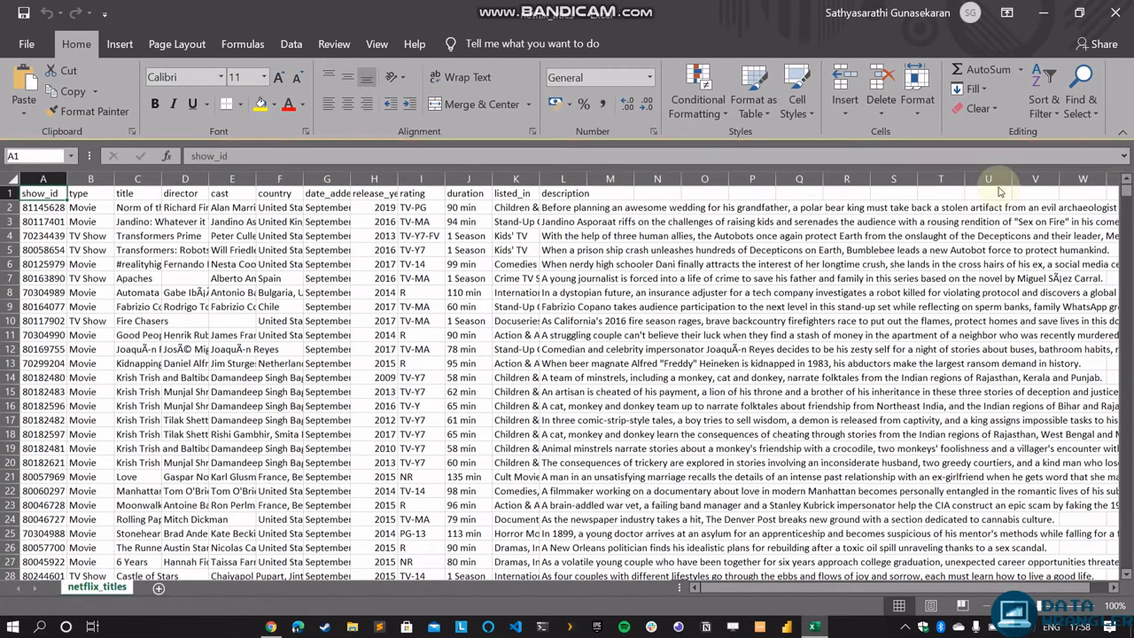
Review the columns from show_id to description and jump to the last data row.
{"action": "key", "text": "Right"}
{"action": "key", "text": "Right"}
{"action": "key", "text": "Right"}
{"action": "key", "text": "Right"}
{"action": "key", "text": "Right"}
{"action": "key", "text": "Right"}
{"action": "key", "text": "Right"}
{"action": "key", "text": "Right"}
{"action": "key", "text": "Right"}
{"action": "key", "text": "Right"}
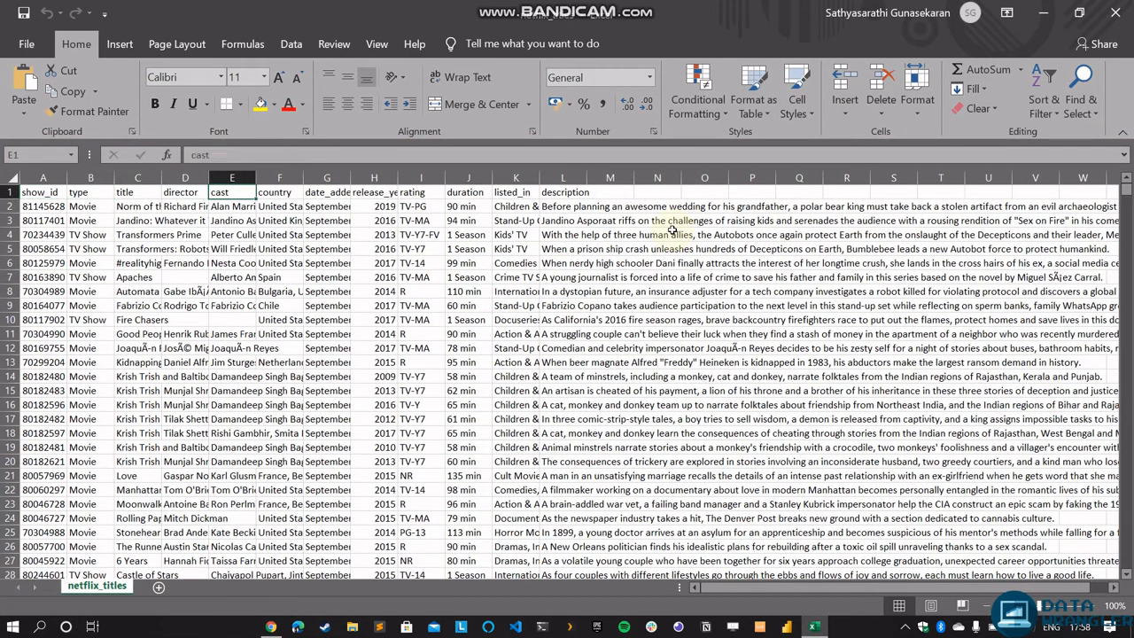
{"action": "key", "text": "Right"}
{"action": "key", "text": "Right"}
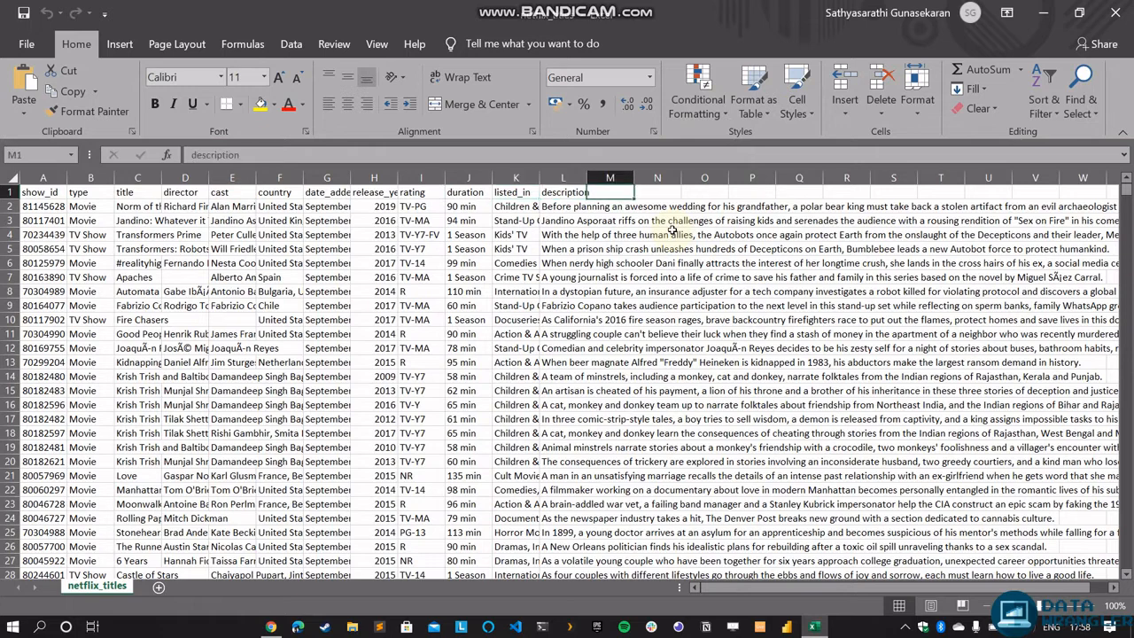
{"action": "key", "text": "Right"}
{"action": "key", "text": "Right"}
{"action": "key", "text": "Right"}
{"action": "key", "text": "Right"}
{"action": "key", "text": "Down"}
{"action": "key", "text": "Down"}
{"action": "key", "text": "Down"}
{"action": "key", "text": "Down"}
{"action": "key", "text": "Down"}
{"action": "key", "text": "Down"}
{"action": "key", "text": "Down"}
{"action": "key", "text": "Down"}
{"action": "key", "text": "Down"}
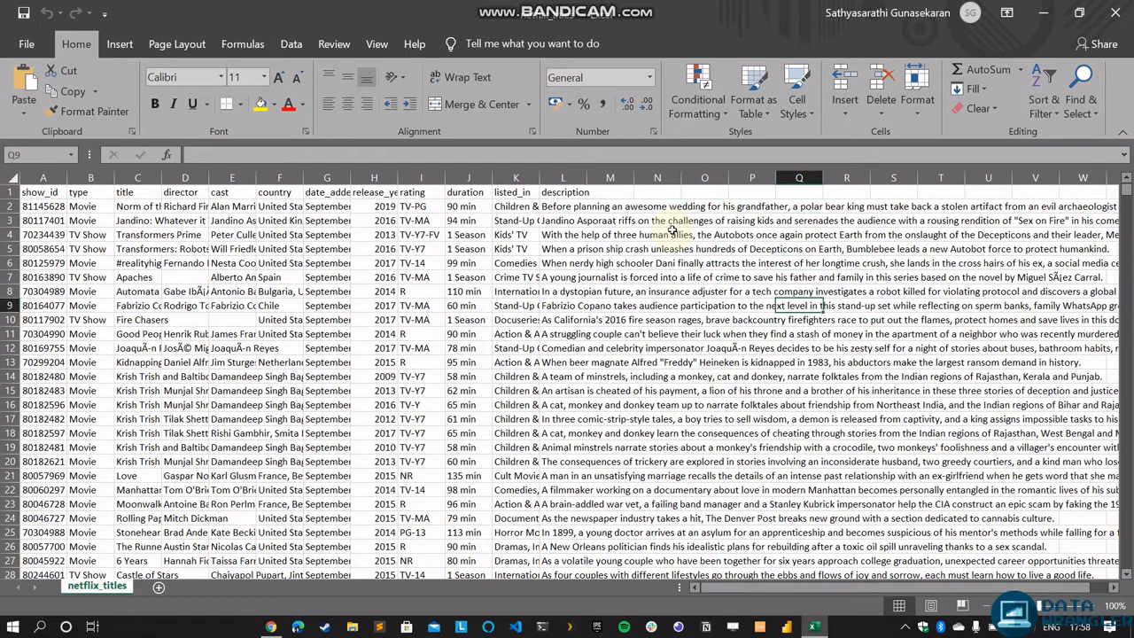
{"action": "left_click", "coordinate": [37, 375]}
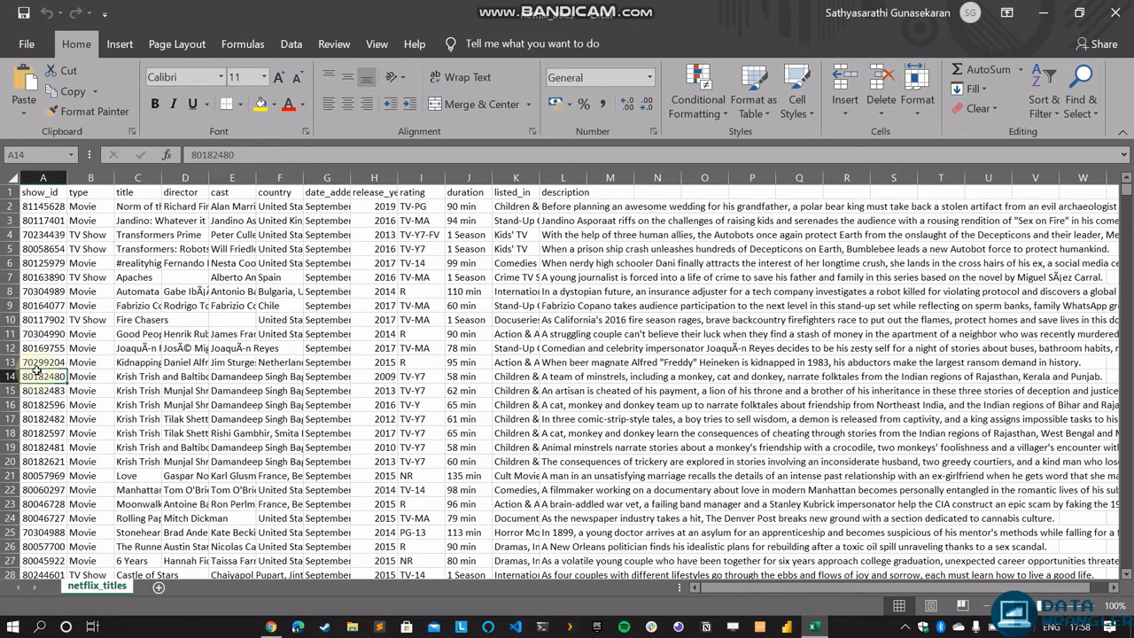
{"action": "key", "text": "ctrl+Down"}
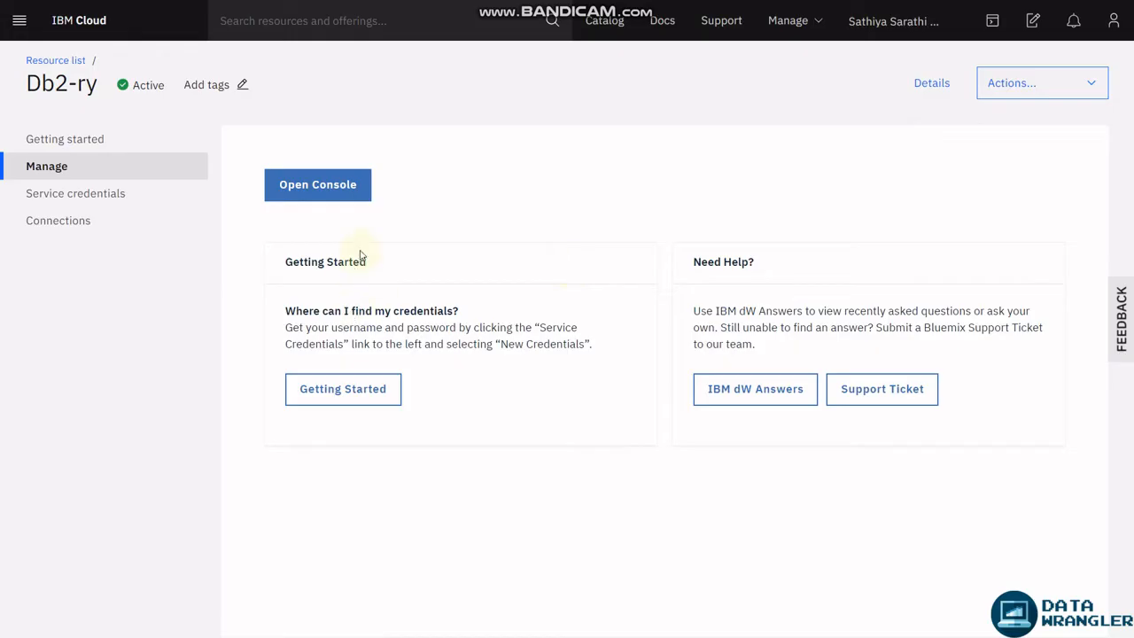
Open the Db2 console and check that schema PCR35551 has no tables.
{"action": "left_click", "coordinate": [340, 199]}
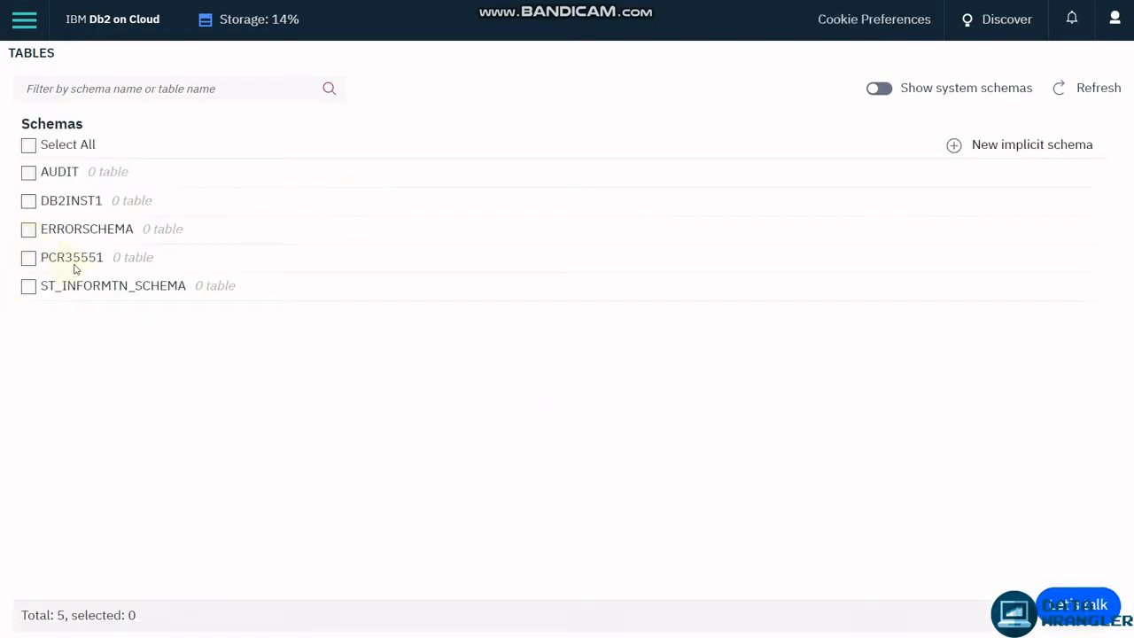
{"action": "left_click", "coordinate": [29, 258]}
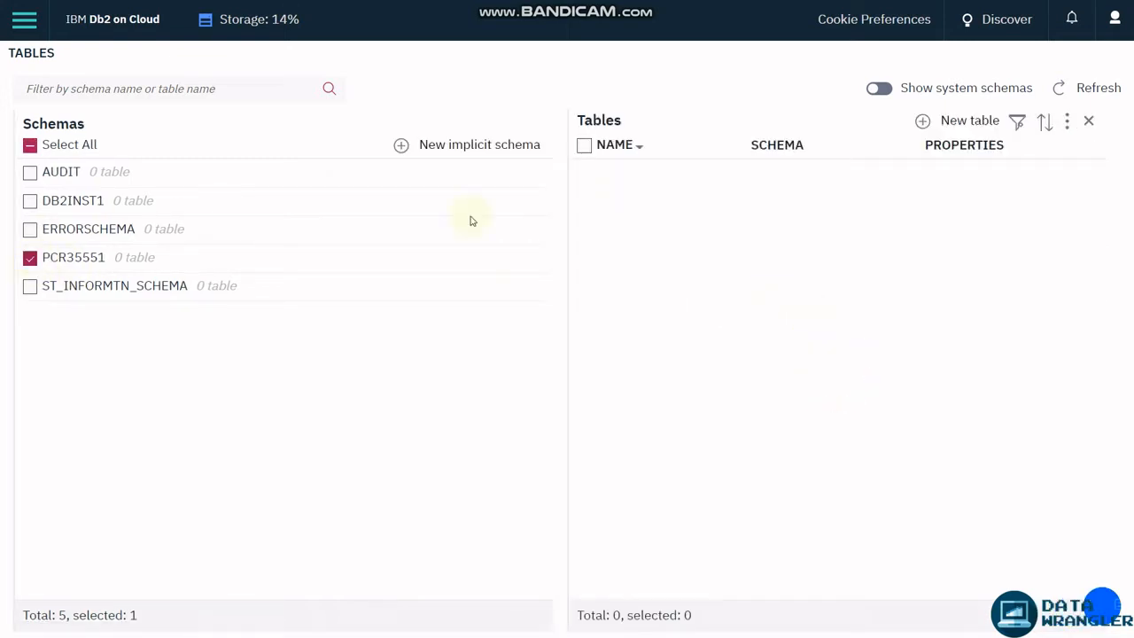
{"action": "left_click", "coordinate": [24, 20]}
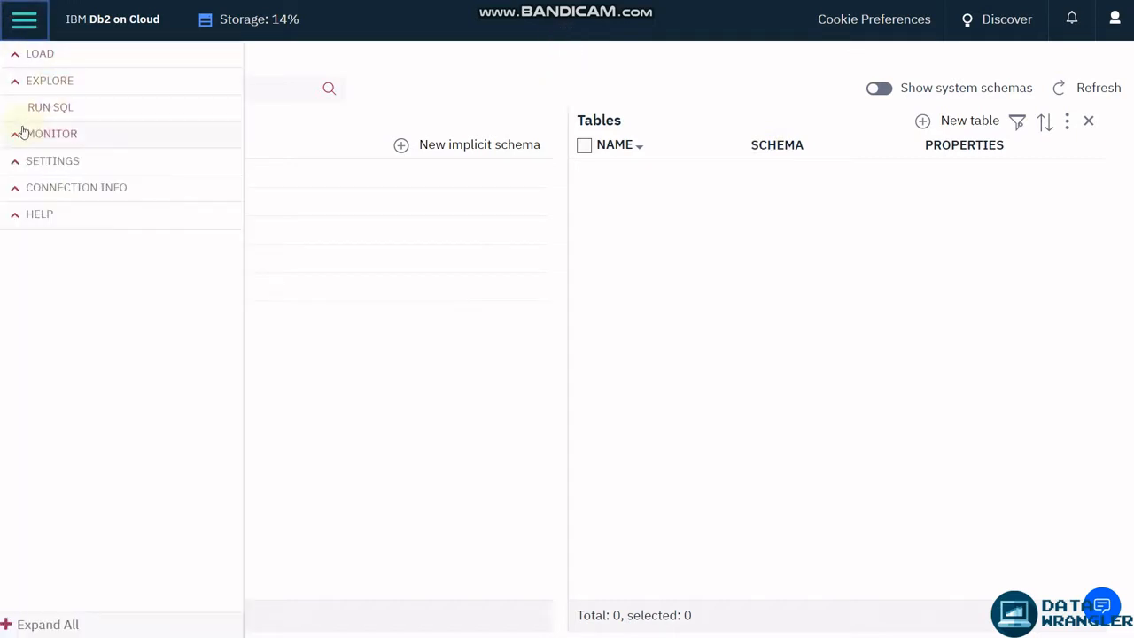
Start Load Data with netflix_titles.csv from the Desktop as the source file.
{"action": "left_click", "coordinate": [15, 62]}
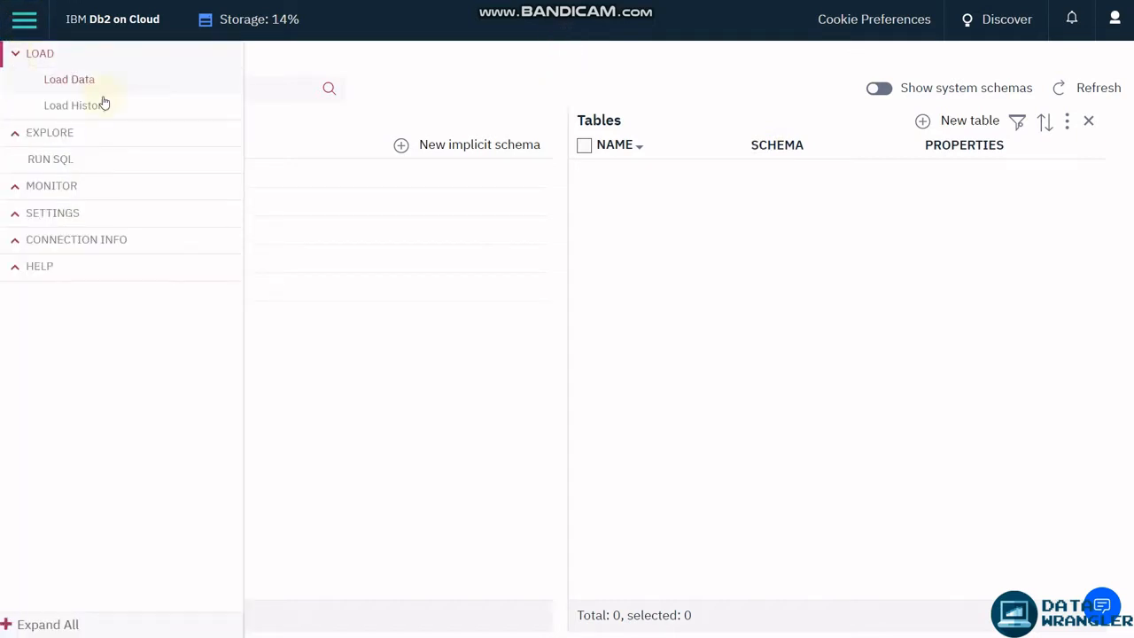
{"action": "left_click", "coordinate": [105, 86]}
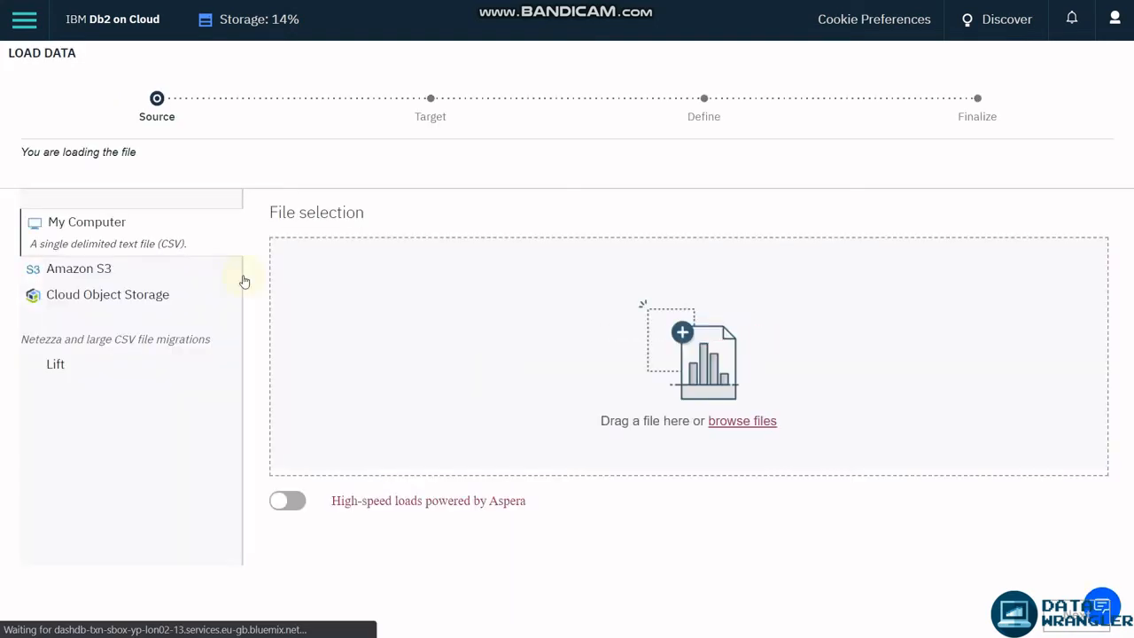
{"action": "left_click", "coordinate": [757, 423]}
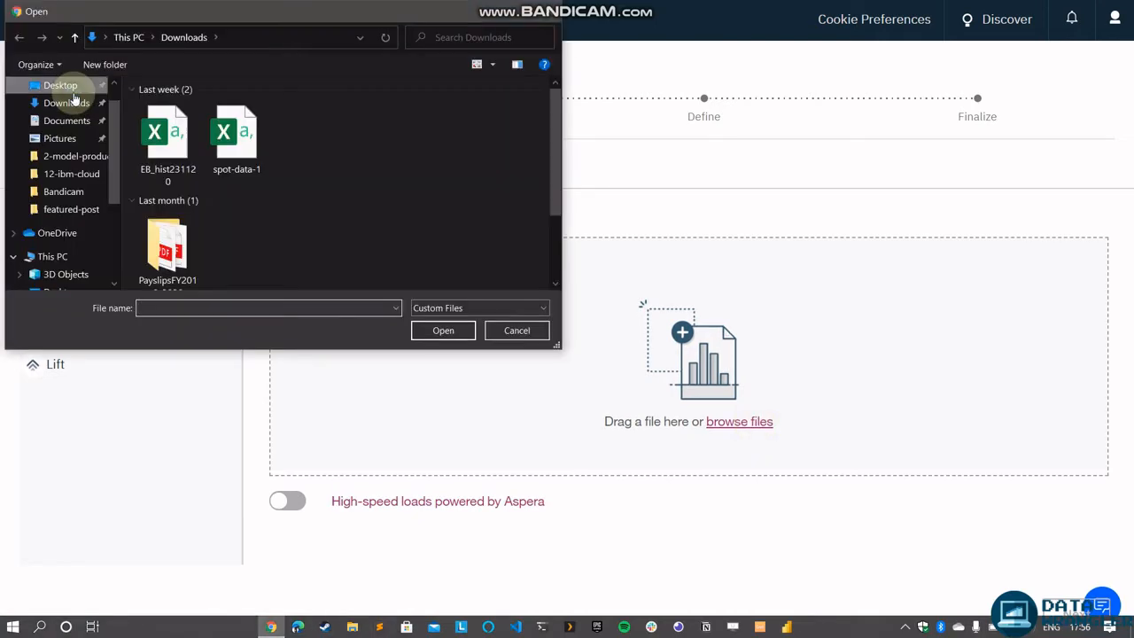
{"action": "left_click", "coordinate": [80, 85]}
{"action": "double_click", "coordinate": [193, 142]}
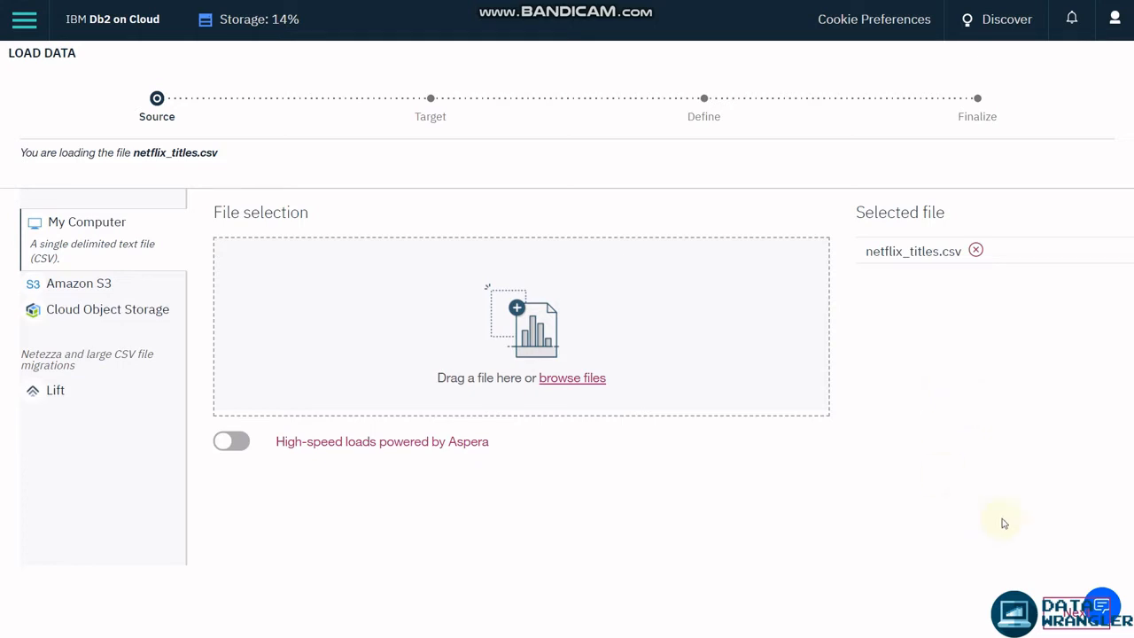
{"action": "left_click", "coordinate": [1075, 611]}
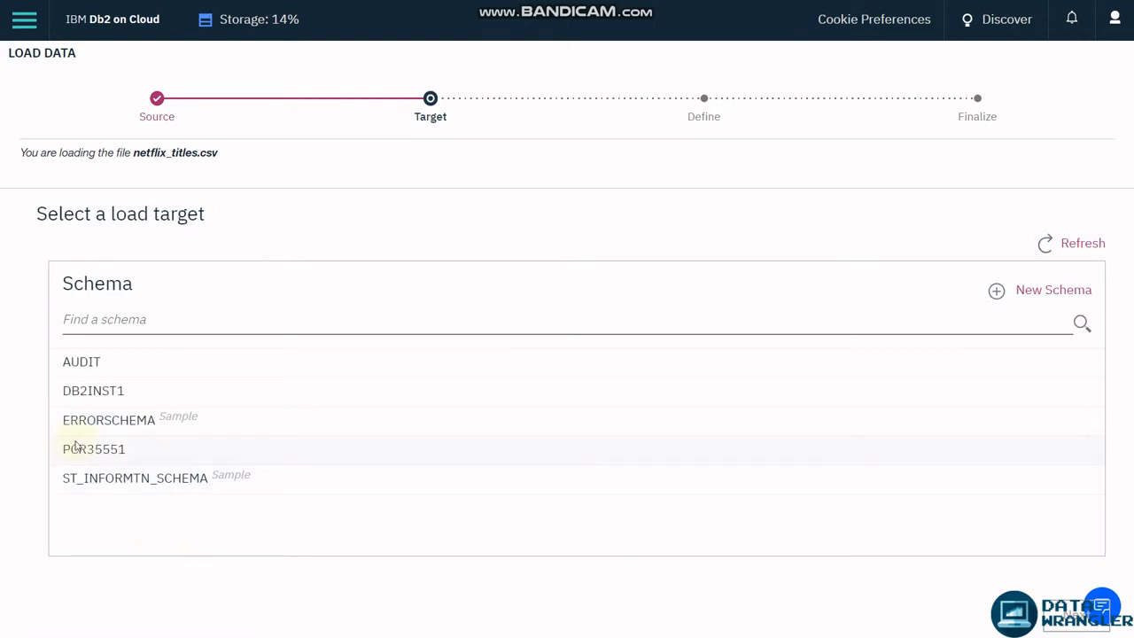
Create table NETFLIXTITLES in schema PCR35551 and set it as the load target.
{"action": "left_click", "coordinate": [81, 450]}
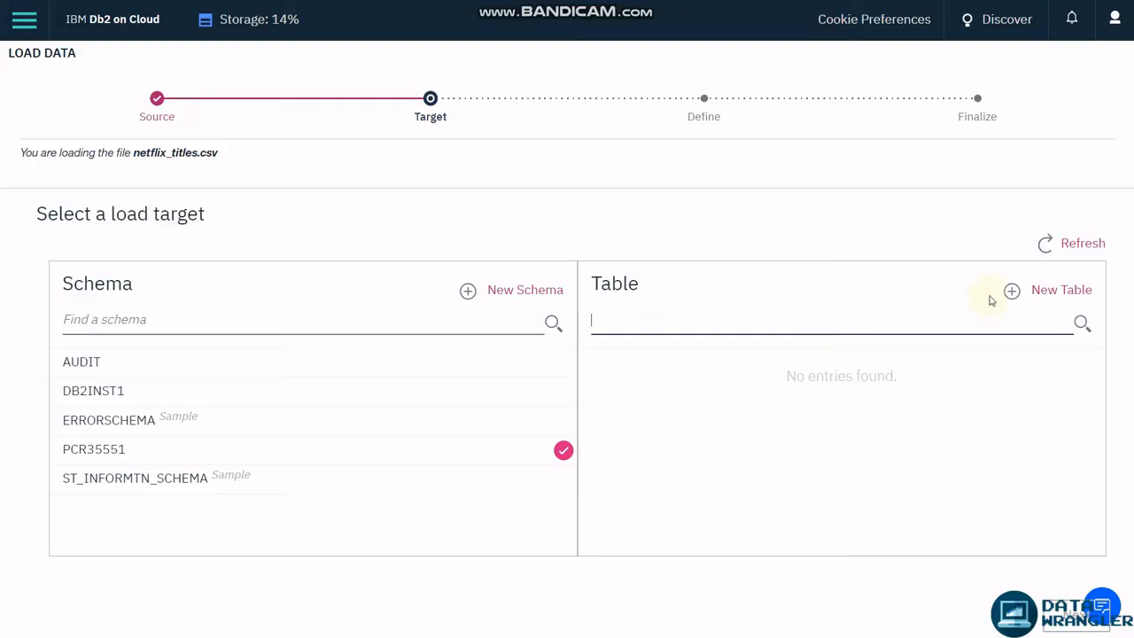
{"action": "left_click", "coordinate": [1031, 292]}
{"action": "left_click", "coordinate": [888, 319]}
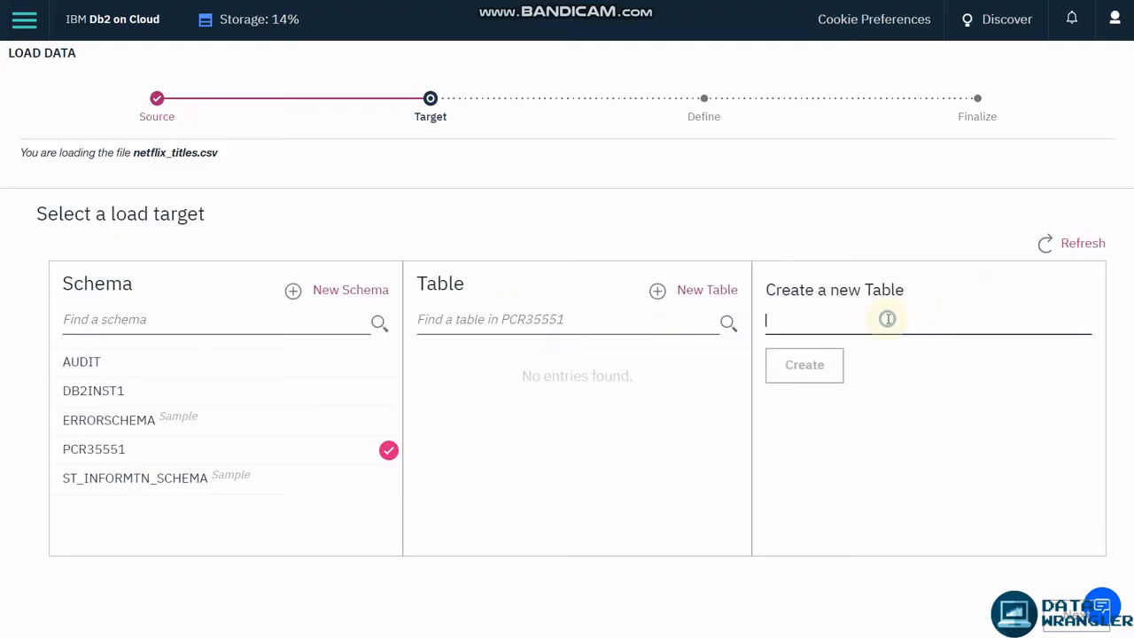
{"action": "type", "text": "NetflixTitles"}
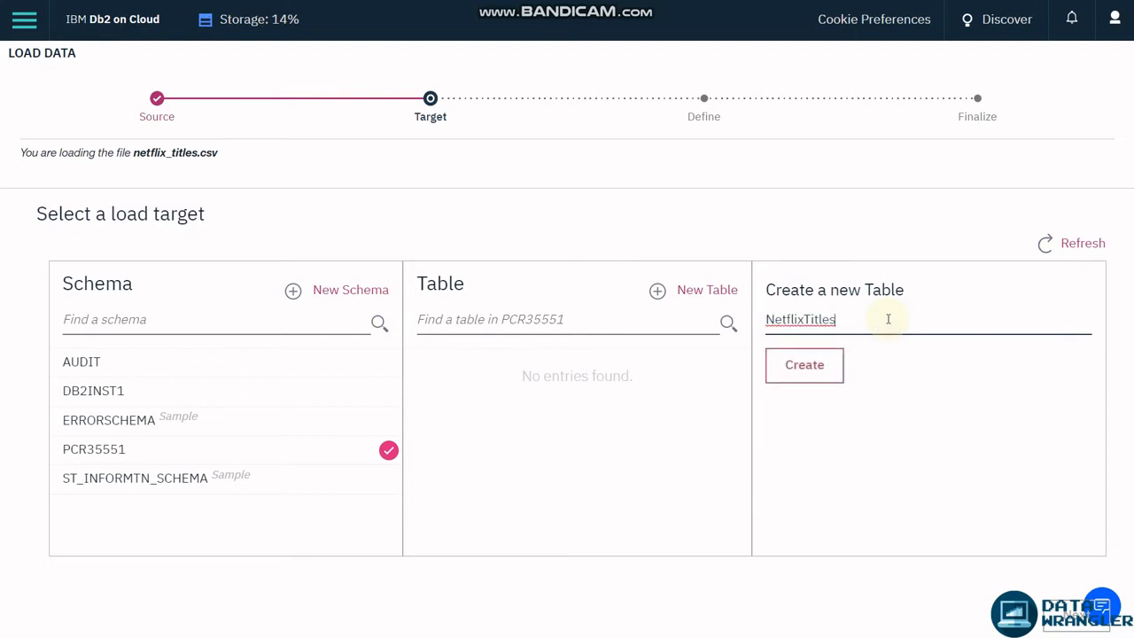
{"action": "left_click", "coordinate": [827, 357]}
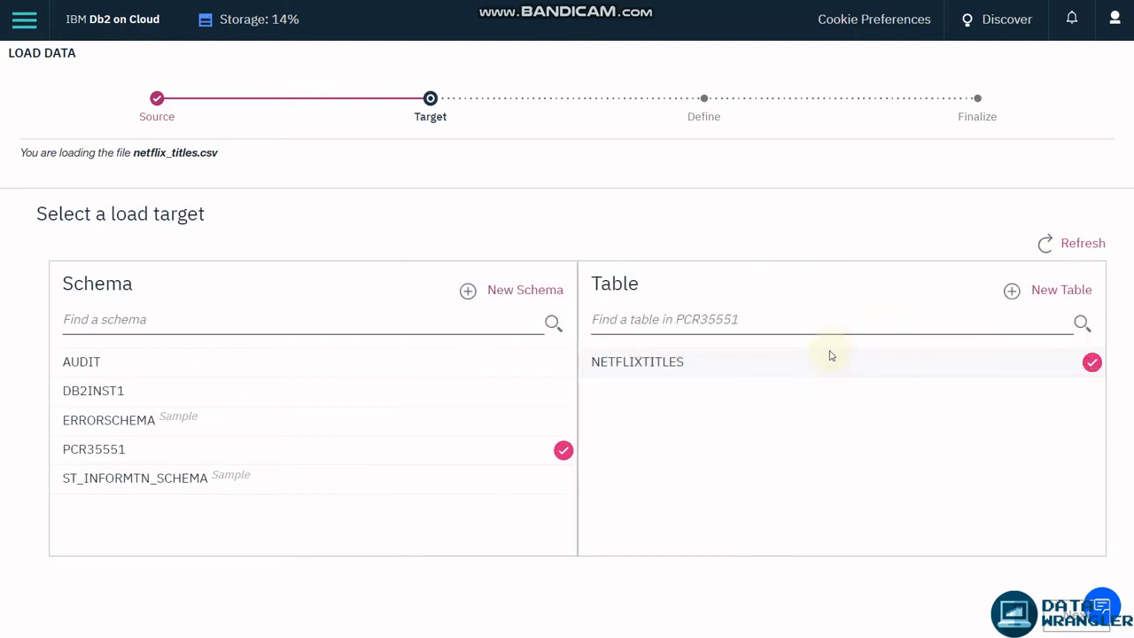
{"action": "left_click", "coordinate": [830, 355]}
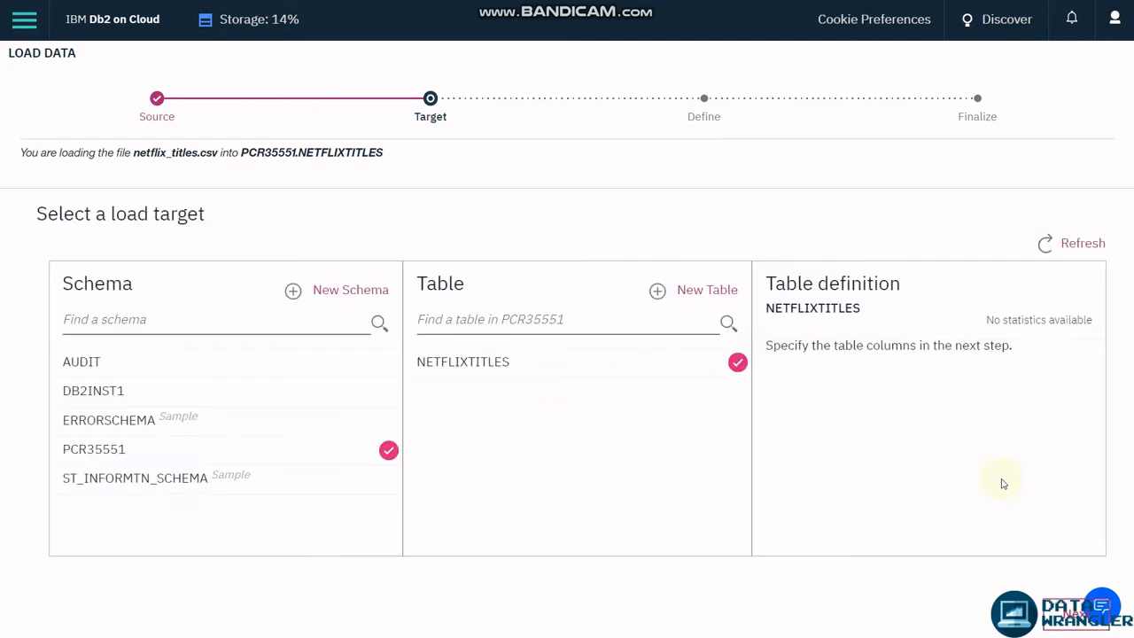
{"action": "left_click", "coordinate": [1063, 627]}
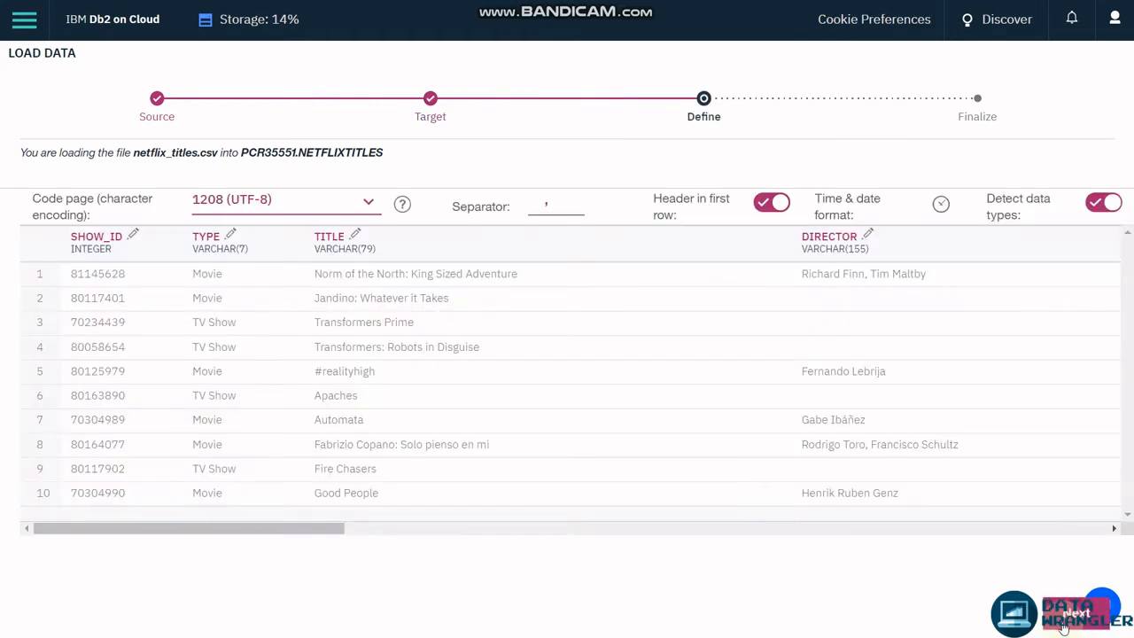
Review the load settings and load all 6,236 rows of netflix_titles.csv into PCR35551.
{"action": "left_click", "coordinate": [1063, 627]}
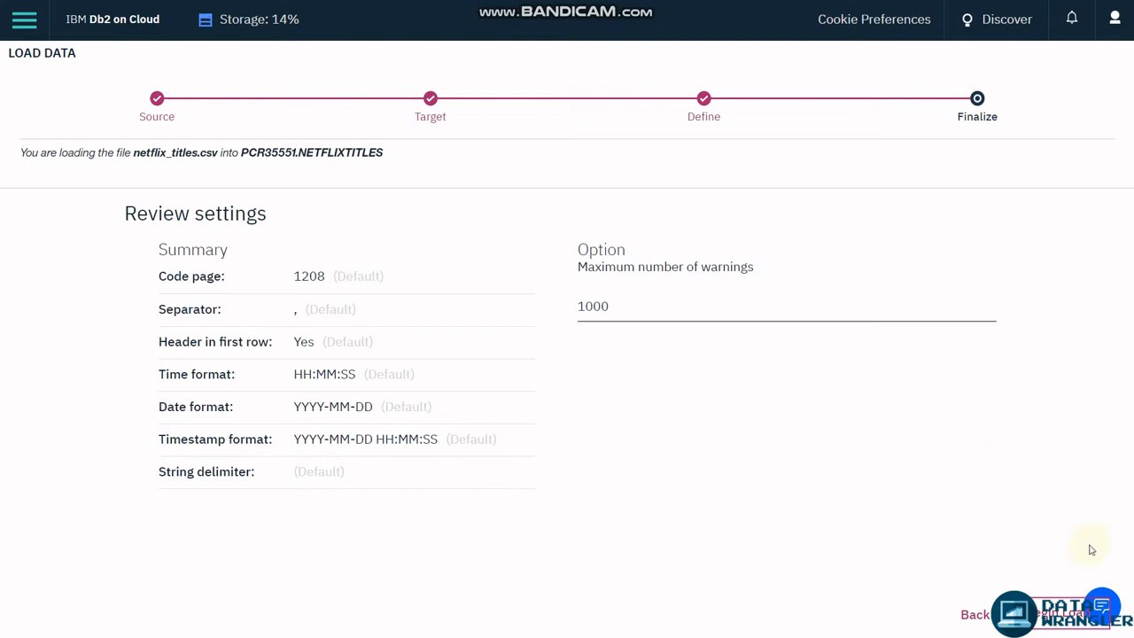
{"action": "left_click", "coordinate": [1068, 612]}
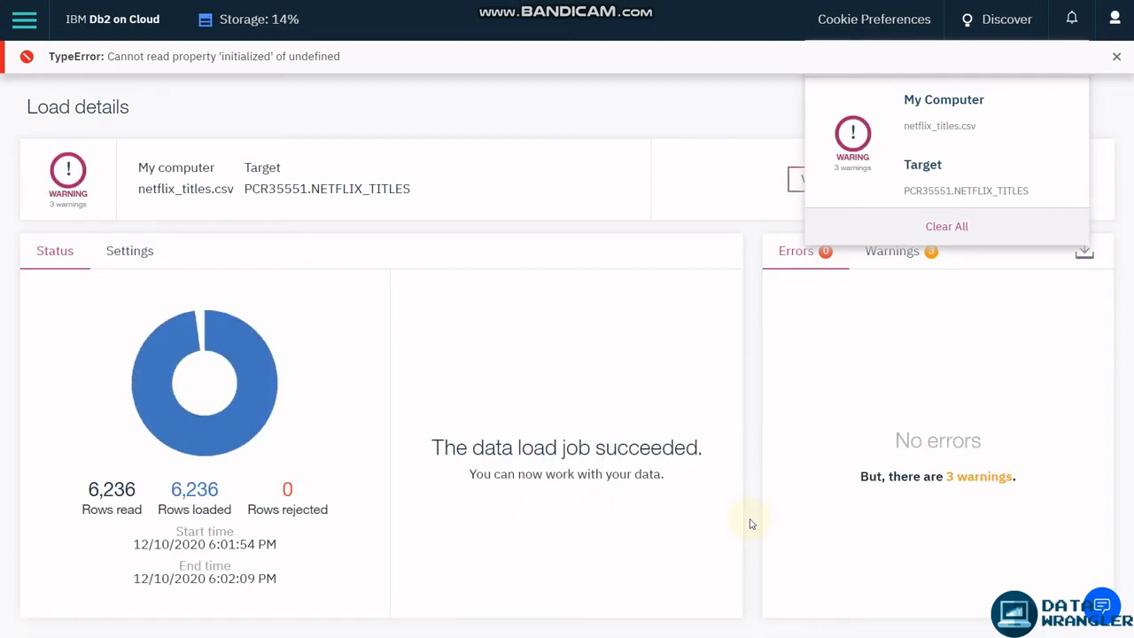
Close the load notification and open the loaded NETFLIX_TITLES table.
{"action": "mouse_move", "coordinate": [1070, 123]}
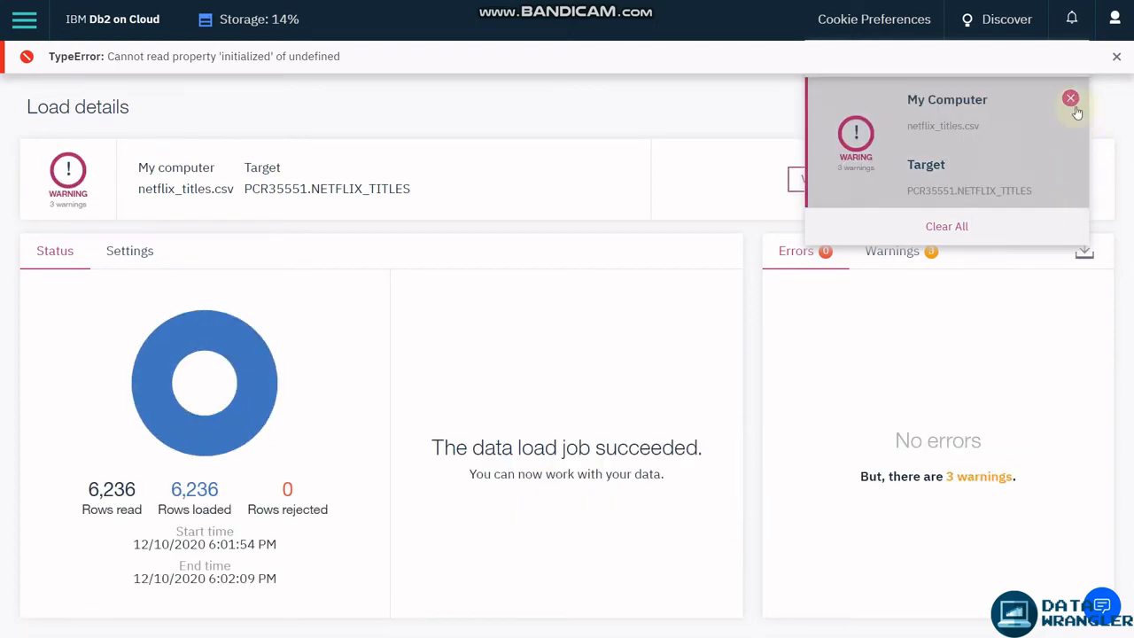
{"action": "left_click", "coordinate": [946, 384]}
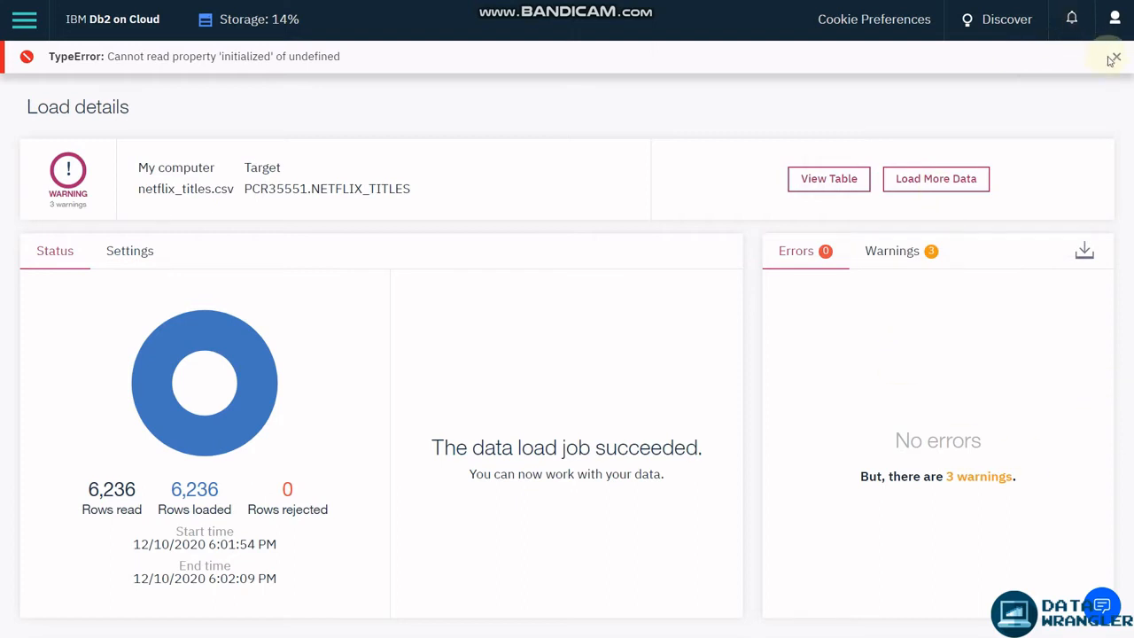
{"action": "left_click", "coordinate": [820, 187]}
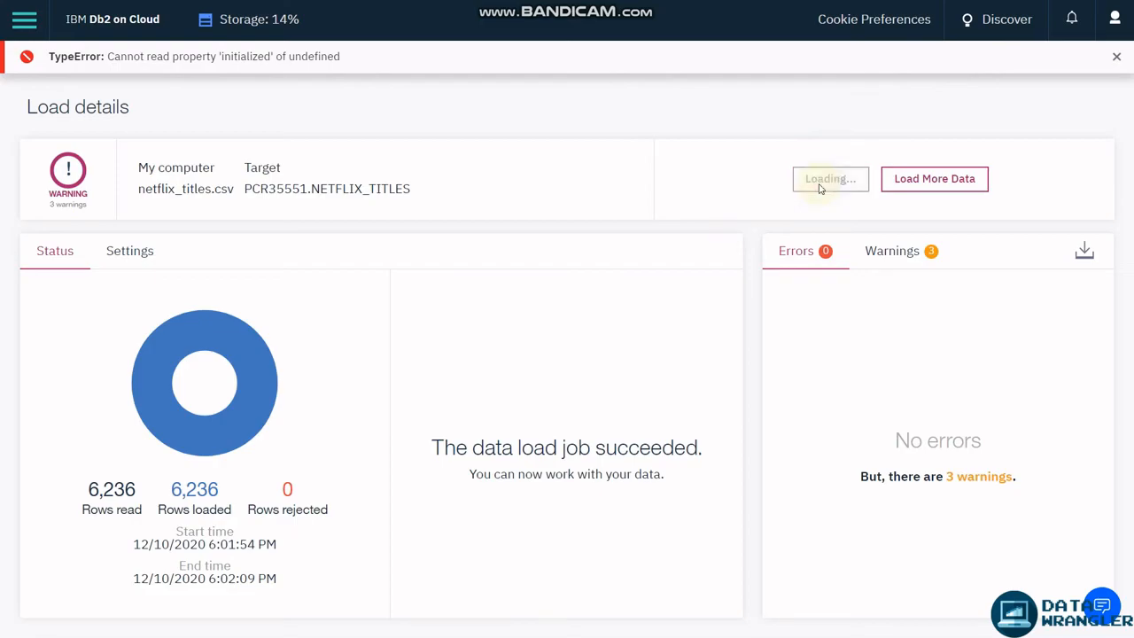
Dismiss the TypeError banner, leave the table view, and go to the IBM Cloud Catalog.
{"action": "left_click", "coordinate": [1118, 56]}
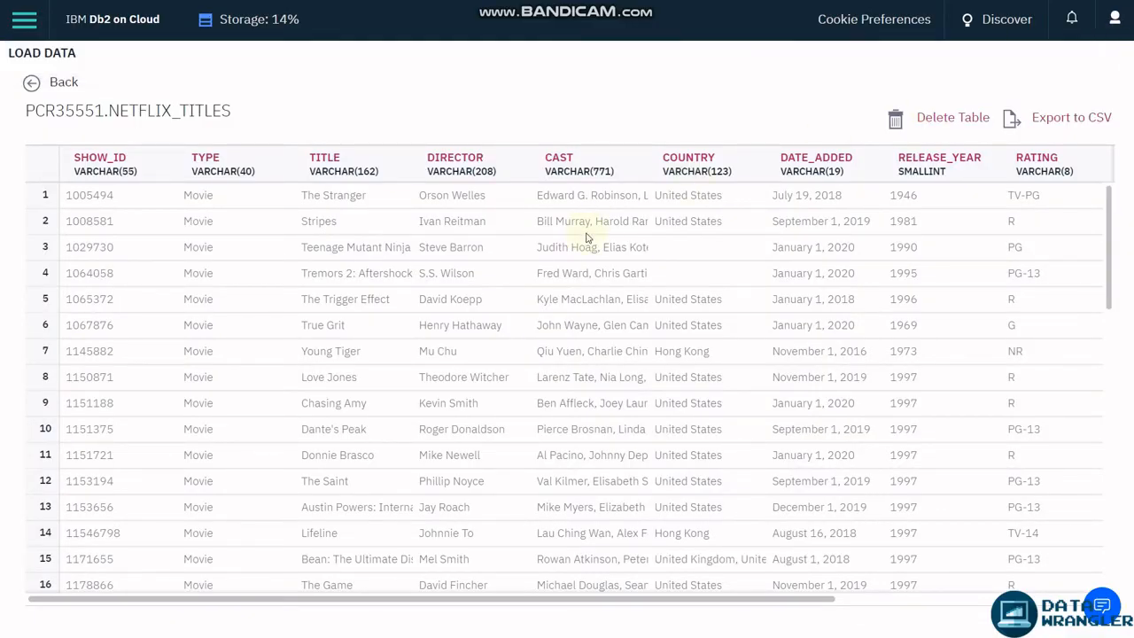
{"action": "left_click", "coordinate": [31, 82]}
{"action": "left_click", "coordinate": [591, 20]}
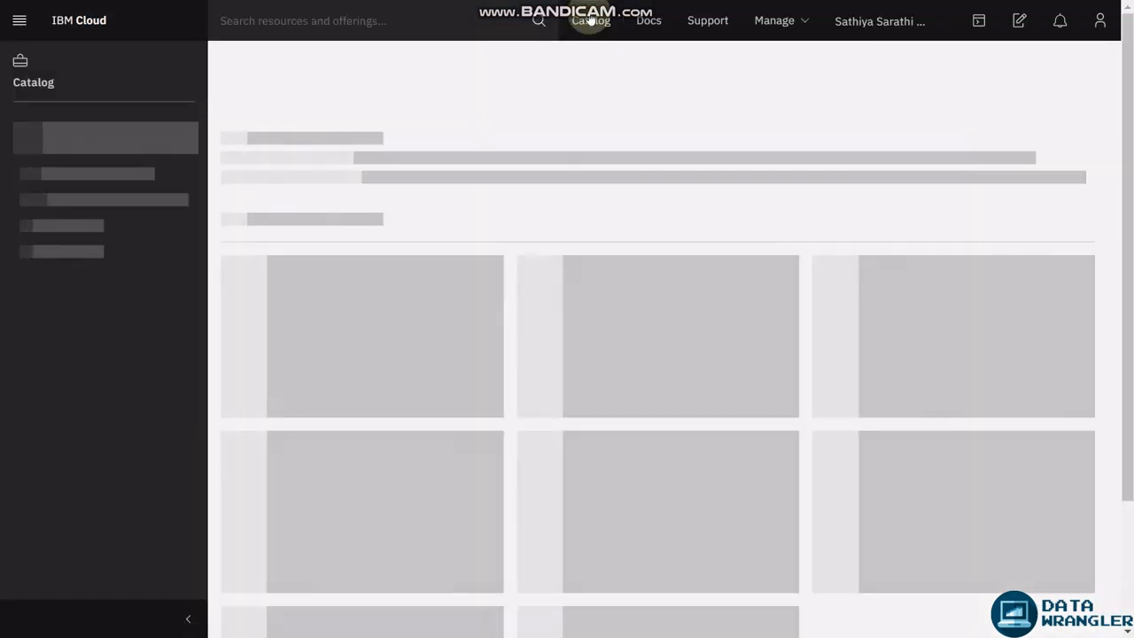
Search the catalog for 'ibm watson' and create a Lite Watson Studio service in London.
{"action": "left_click", "coordinate": [306, 248]}
{"action": "type", "text": "ibm"}
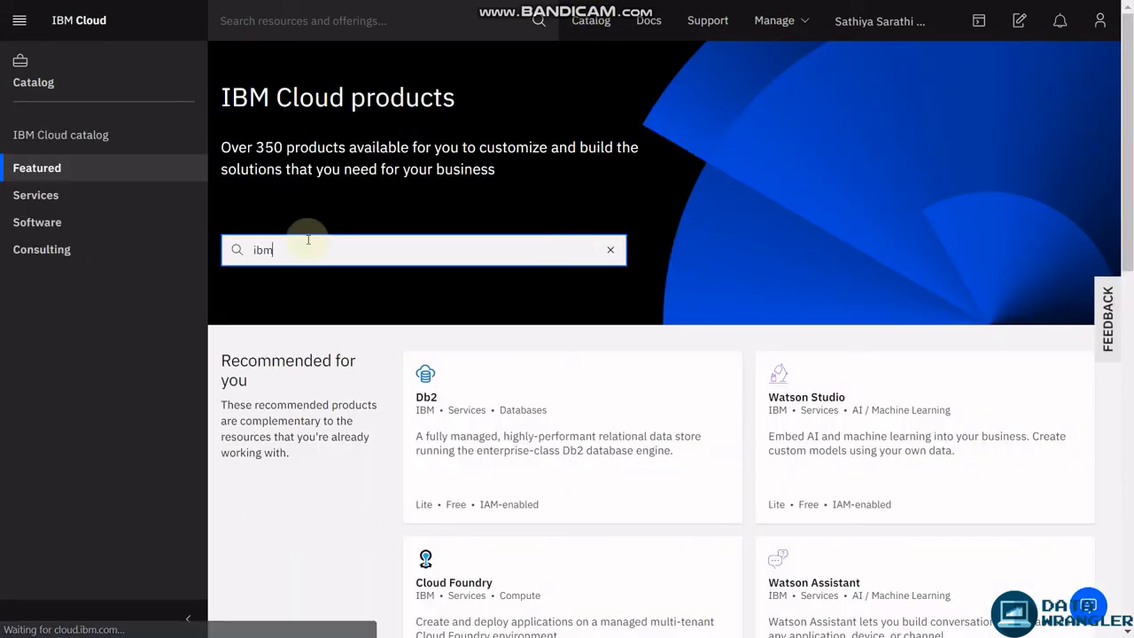
{"action": "type", "text": " watson"}
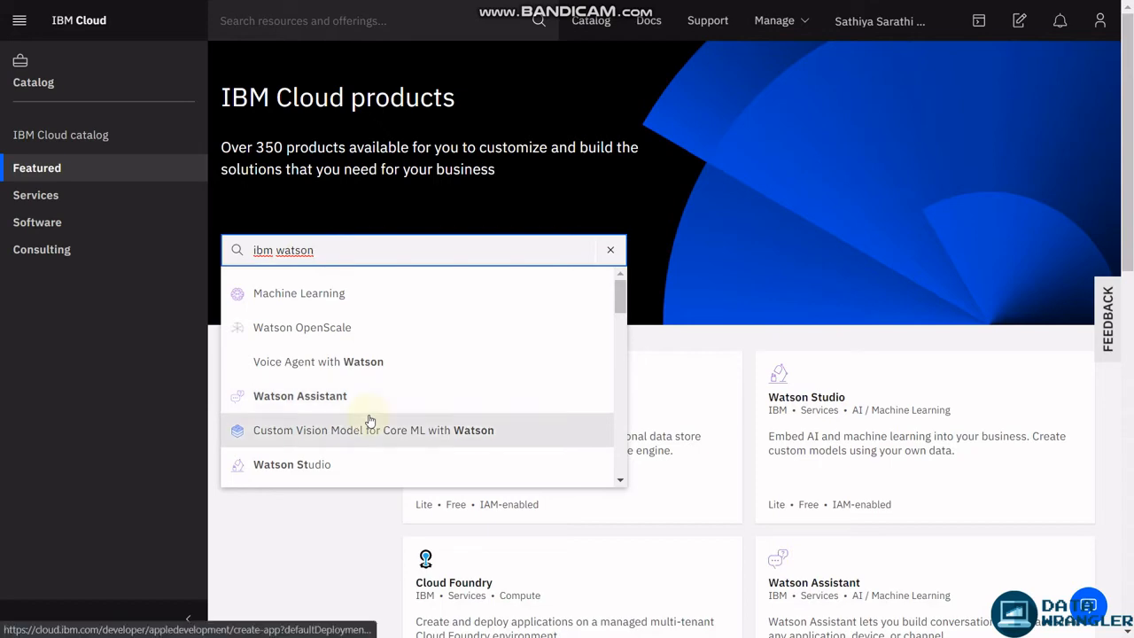
{"action": "left_click", "coordinate": [349, 464]}
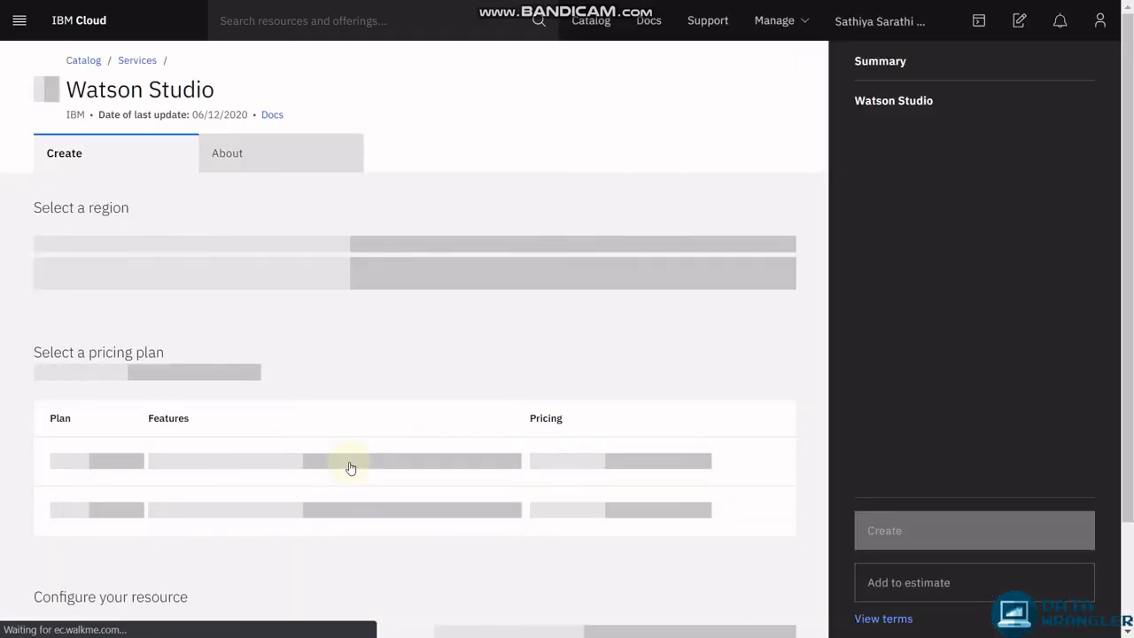
{"action": "scroll", "coordinate": [532, 429], "scroll_direction": "down", "scroll_amount": 1}
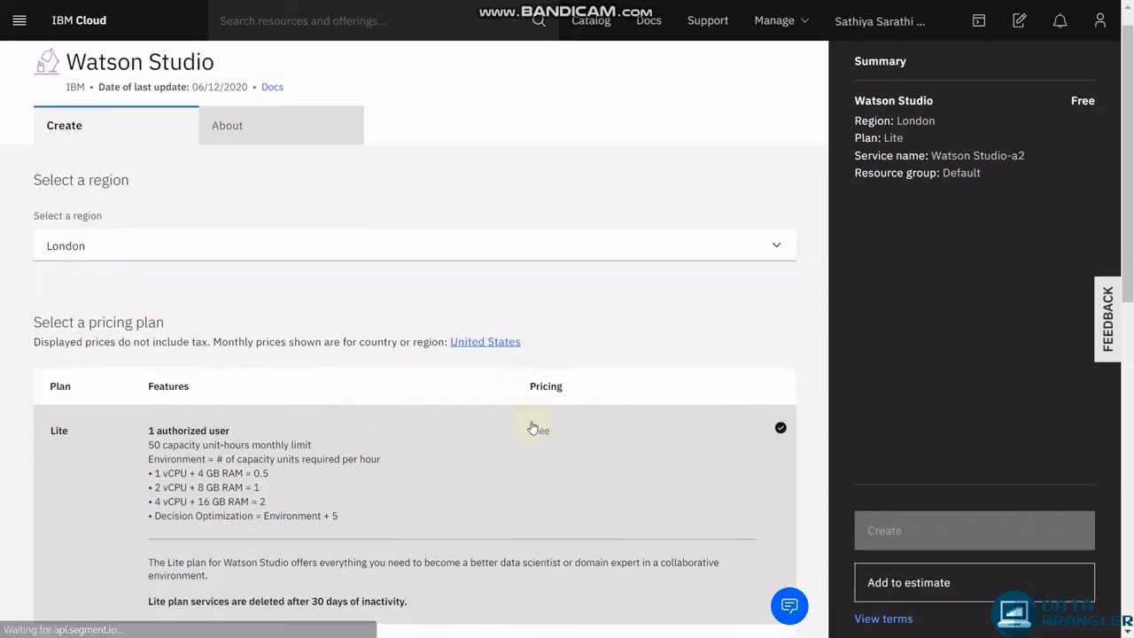
{"action": "scroll", "coordinate": [532, 428], "scroll_direction": "down", "scroll_amount": 2}
{"action": "scroll", "coordinate": [531, 423], "scroll_direction": "up", "scroll_amount": 3}
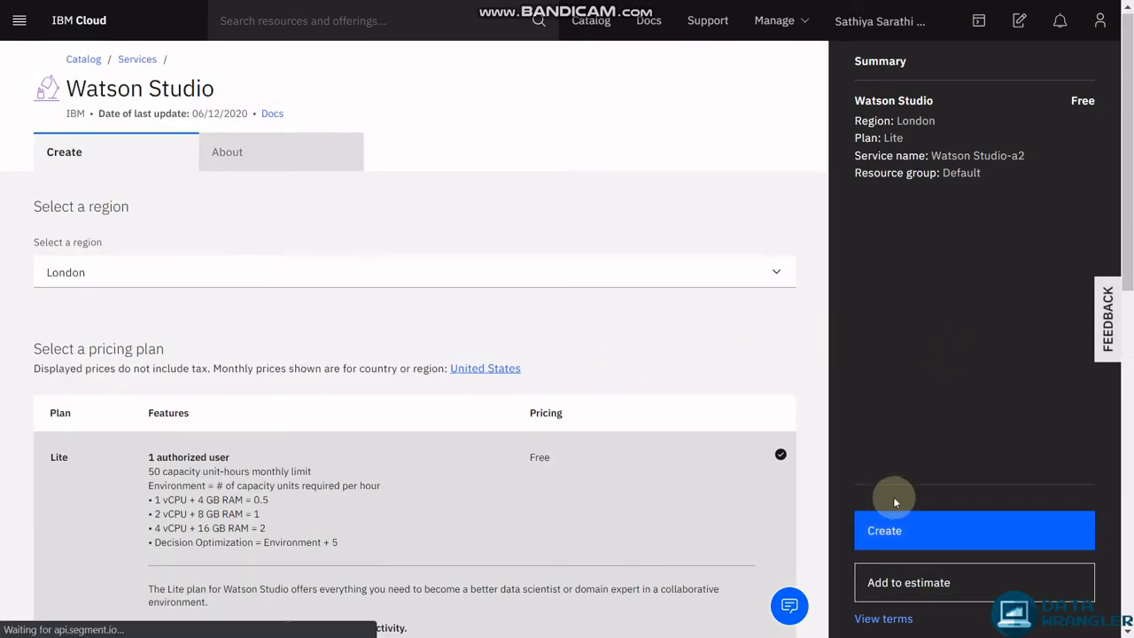
{"action": "left_click", "coordinate": [889, 524]}
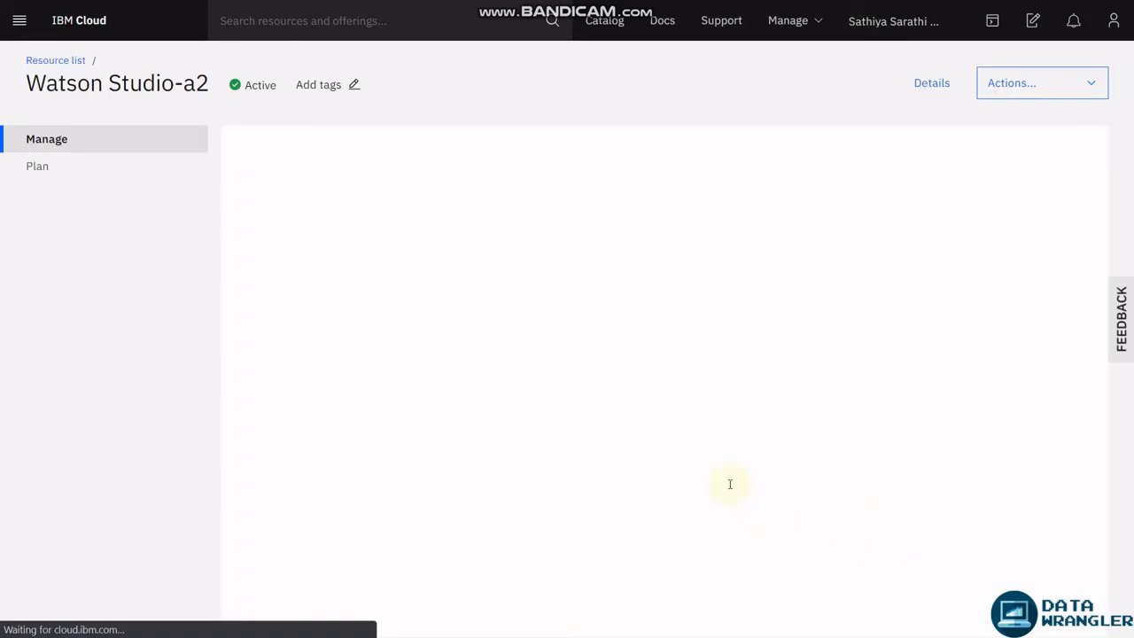
Provision Watson Studio's core services and get past the welcome slides to the Overview home.
{"action": "left_click", "coordinate": [655, 449]}
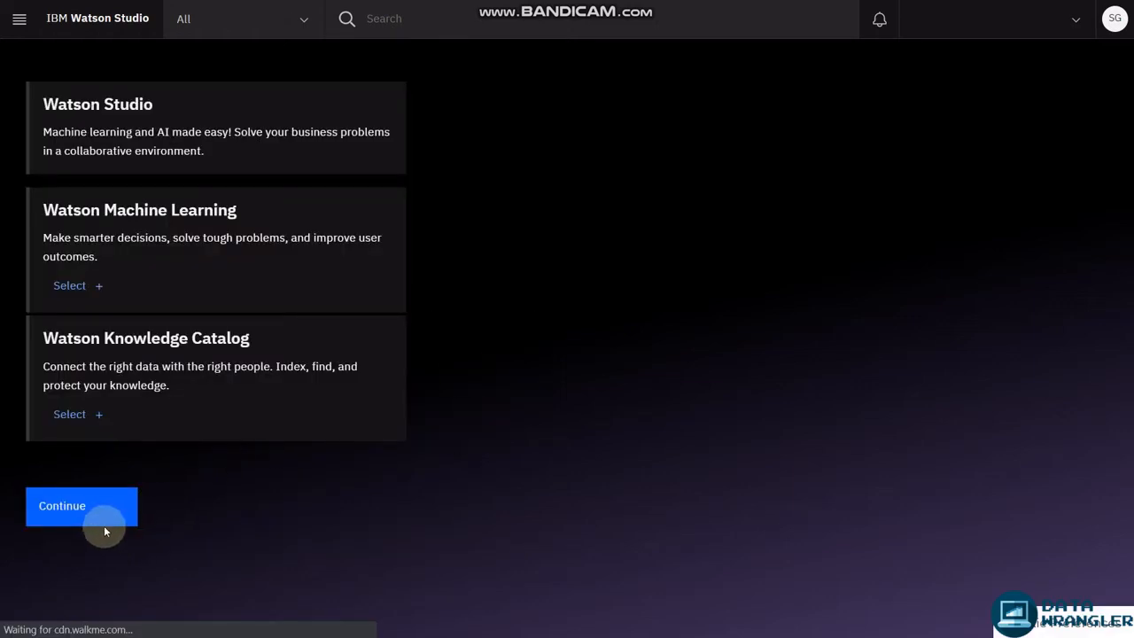
{"action": "left_click", "coordinate": [102, 524]}
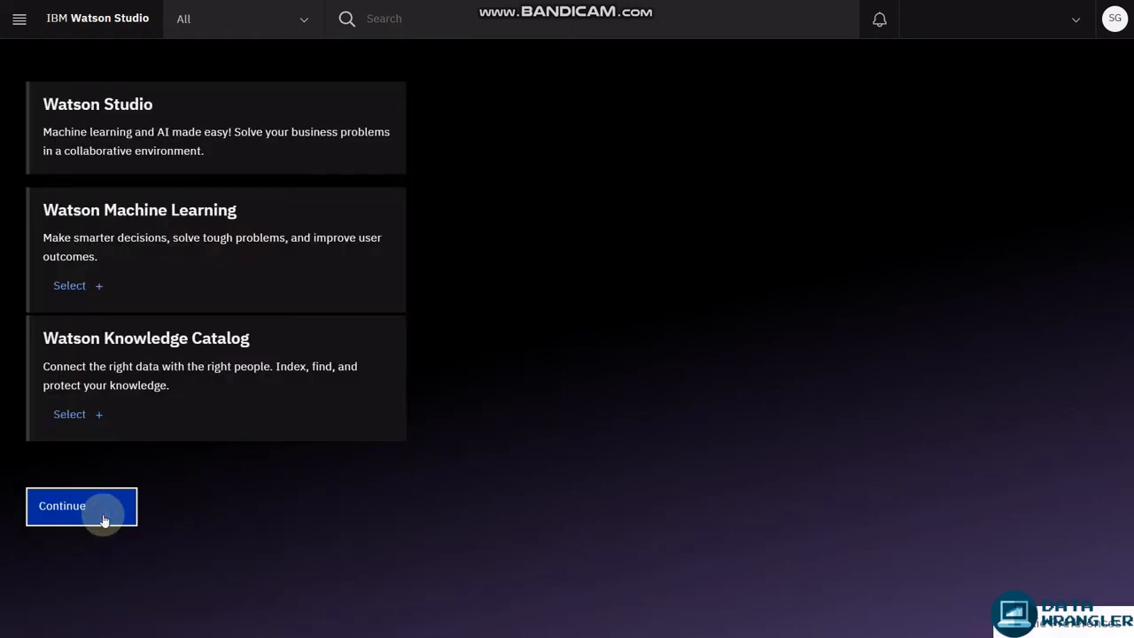
{"action": "left_click", "coordinate": [632, 542]}
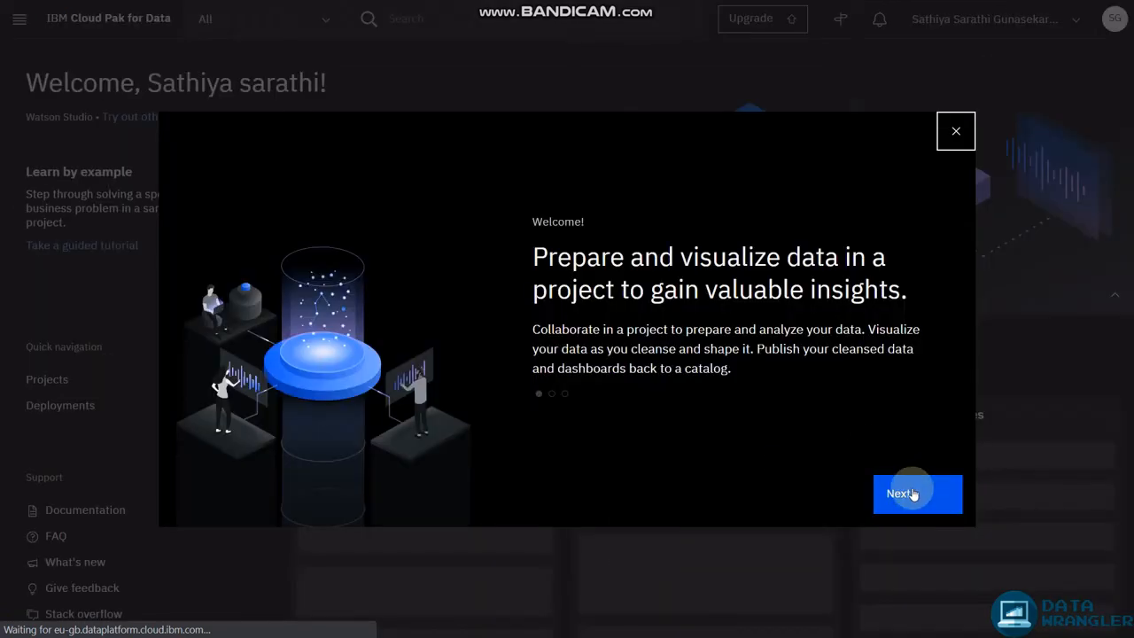
{"action": "left_click", "coordinate": [914, 496]}
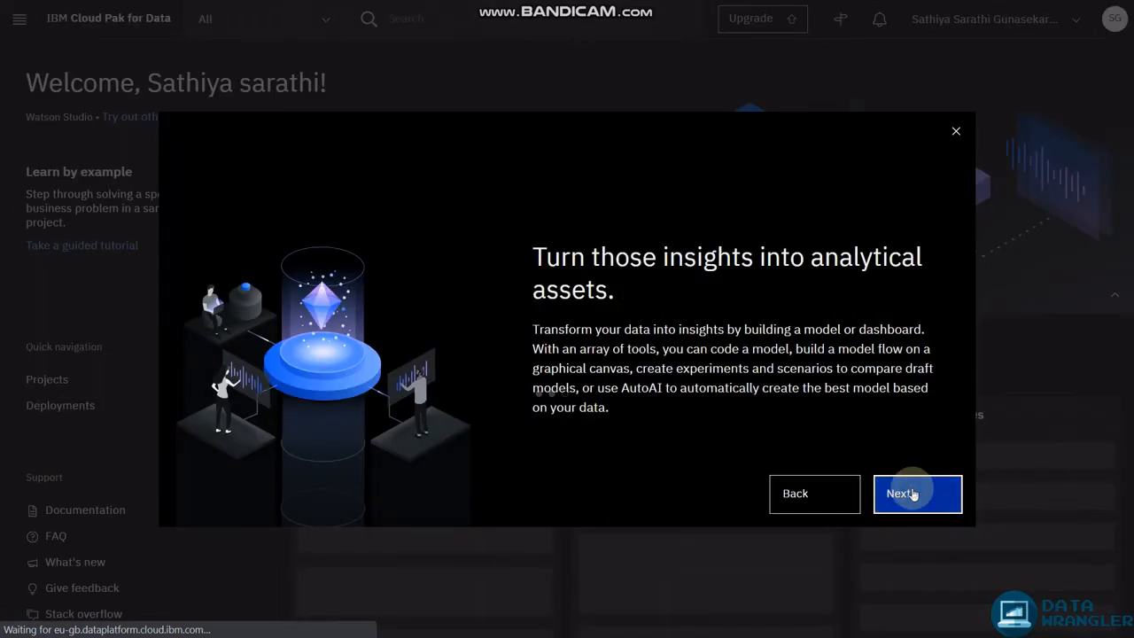
{"action": "left_click", "coordinate": [913, 494]}
{"action": "left_click", "coordinate": [915, 490]}
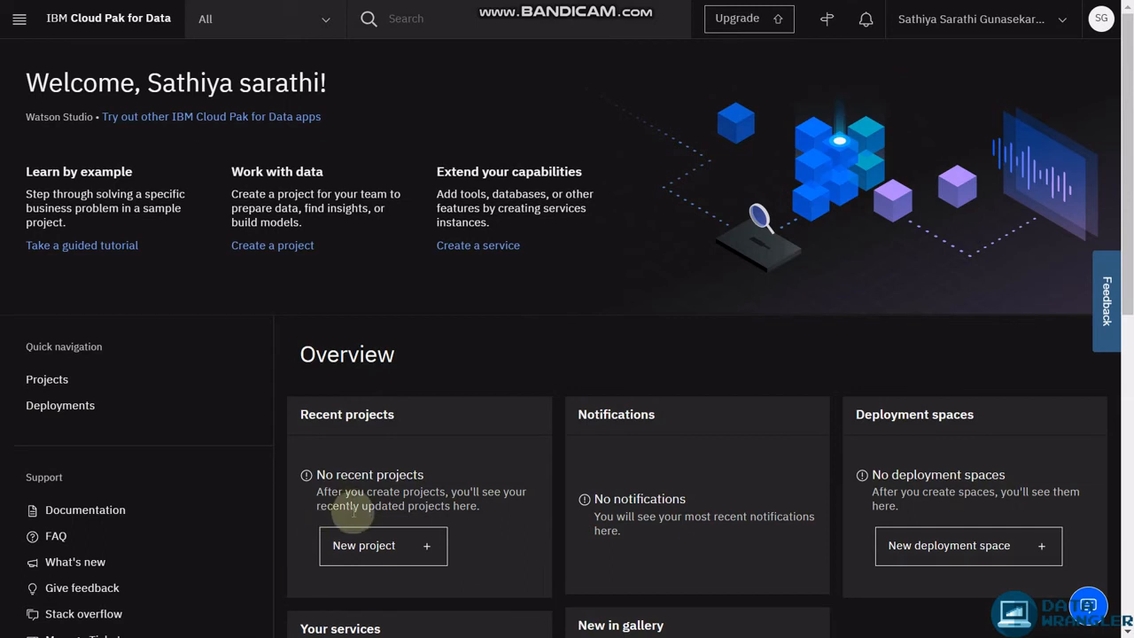
Start a new empty project named 'My Awesome Dashboard'.
{"action": "left_click", "coordinate": [374, 553]}
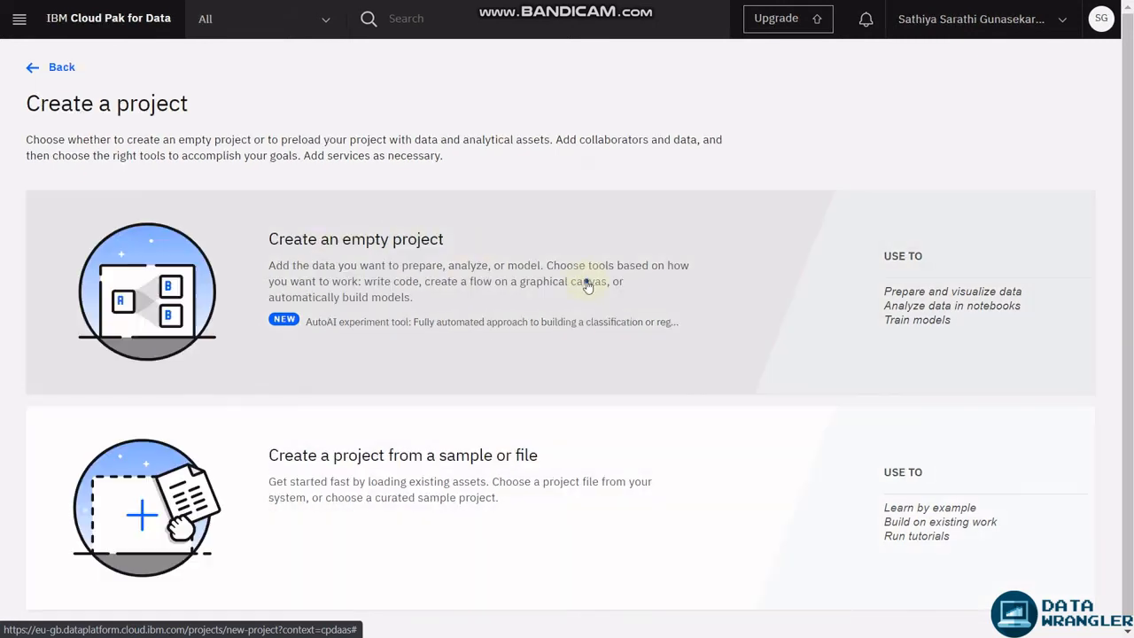
{"action": "left_click", "coordinate": [586, 284]}
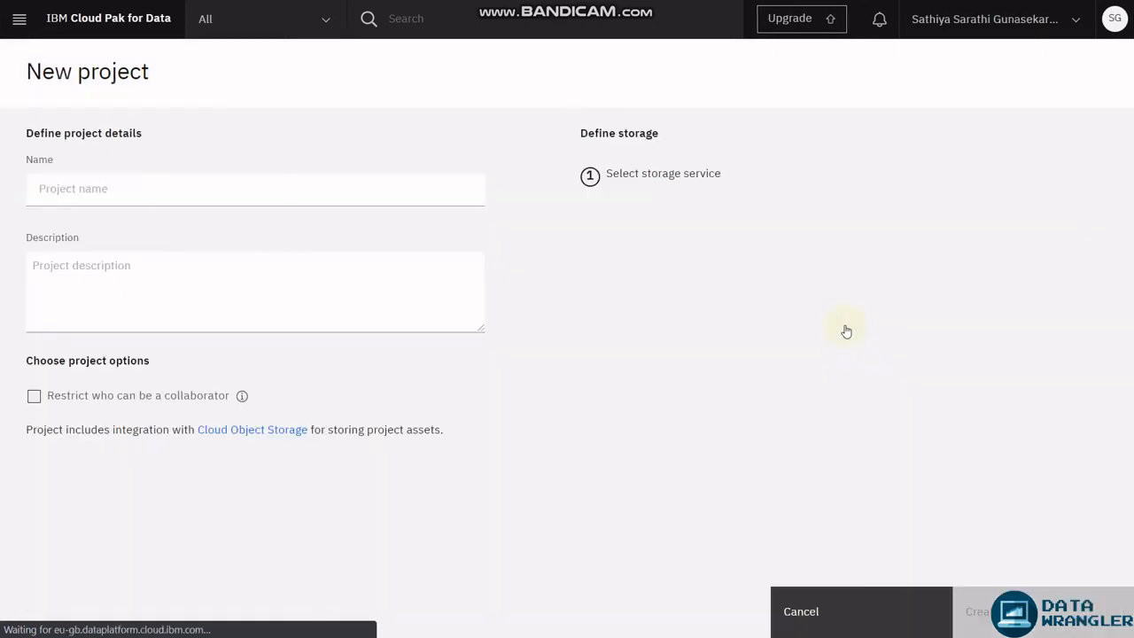
{"action": "left_click", "coordinate": [230, 195]}
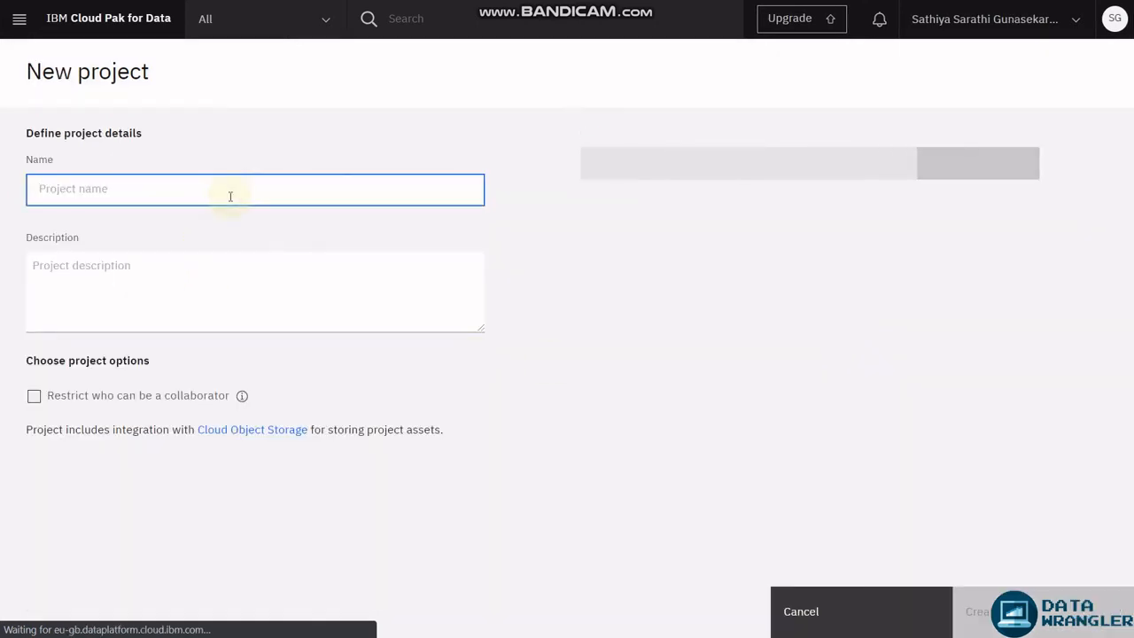
{"action": "type", "text": "My Awes"}
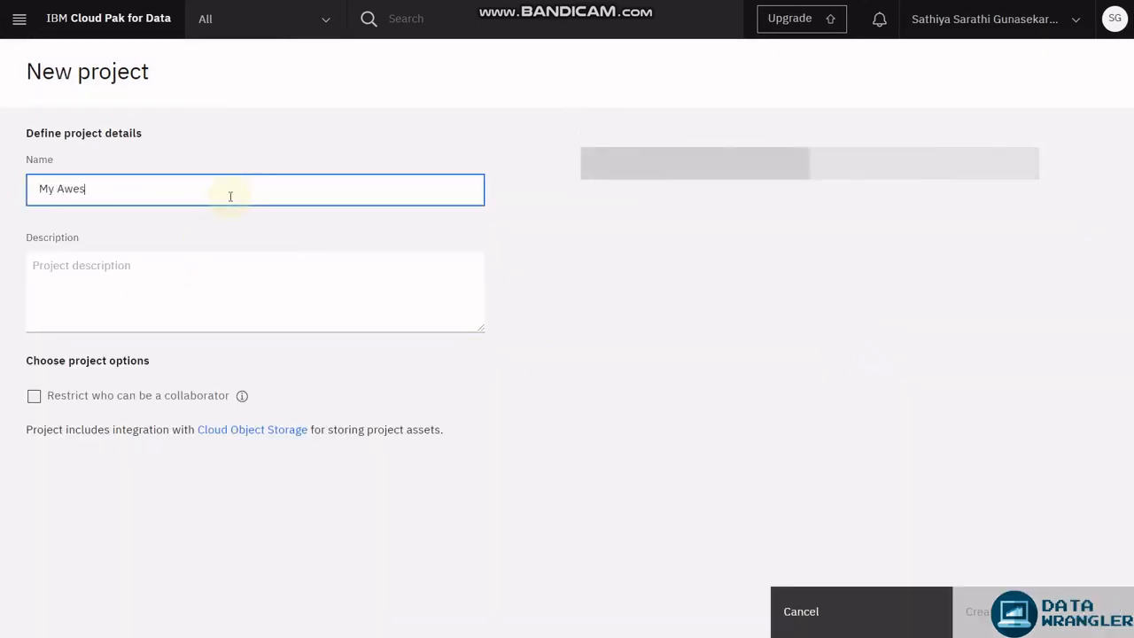
{"action": "type", "text": "o"}
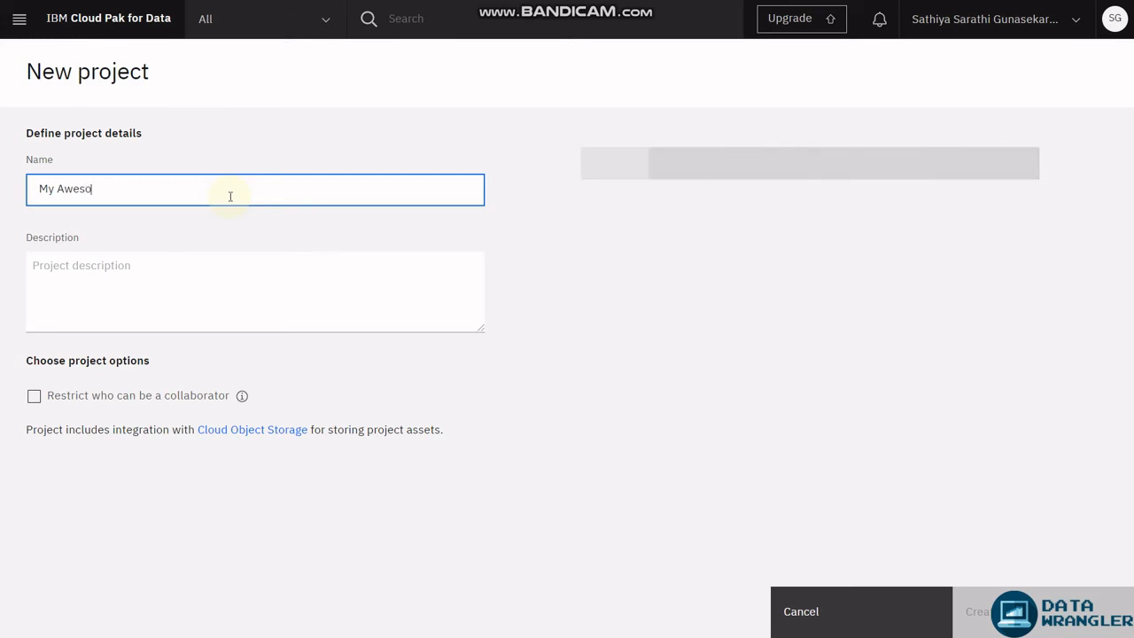
{"action": "type", "text": "me Dashboard"}
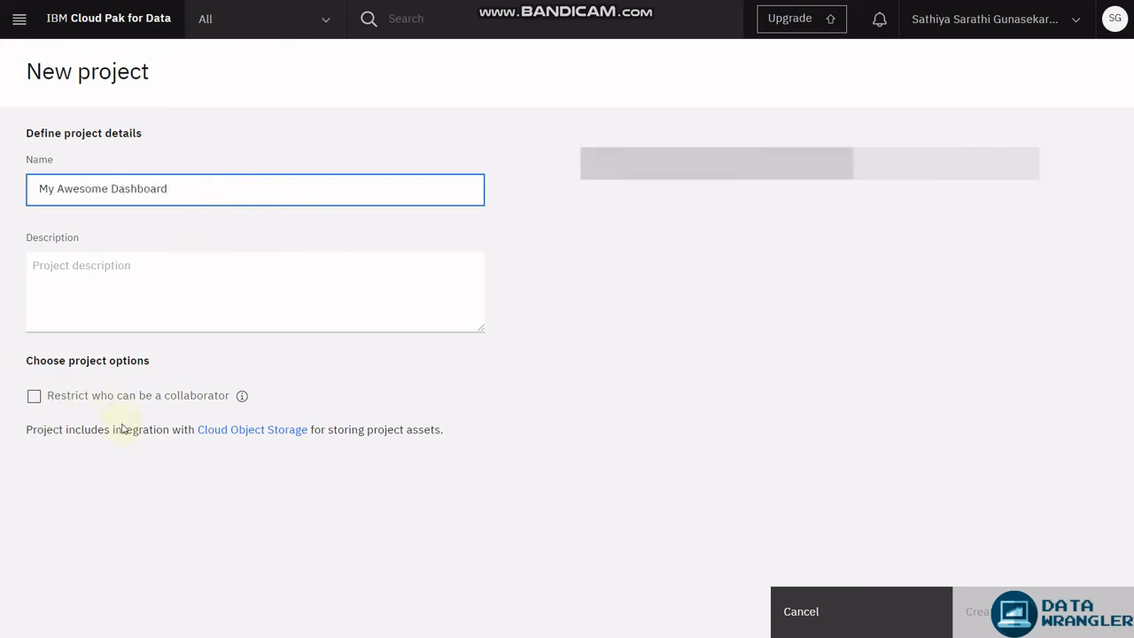
{"action": "left_click", "coordinate": [308, 289]}
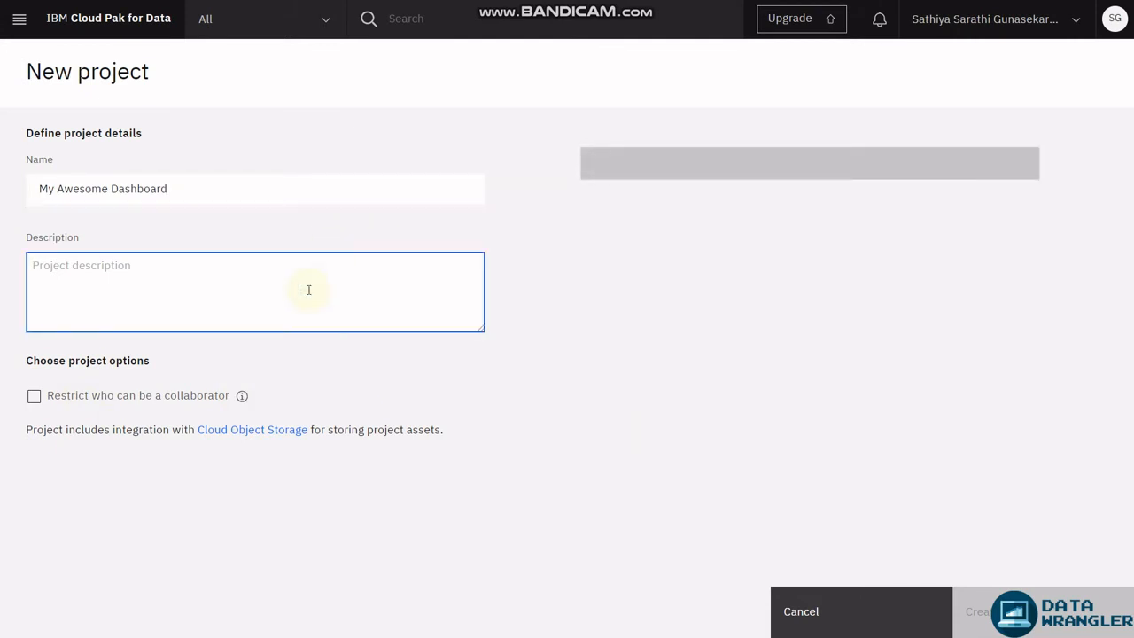
Attach a new Lite Cloud Object Storage instance and create the project.
{"action": "left_click", "coordinate": [610, 197]}
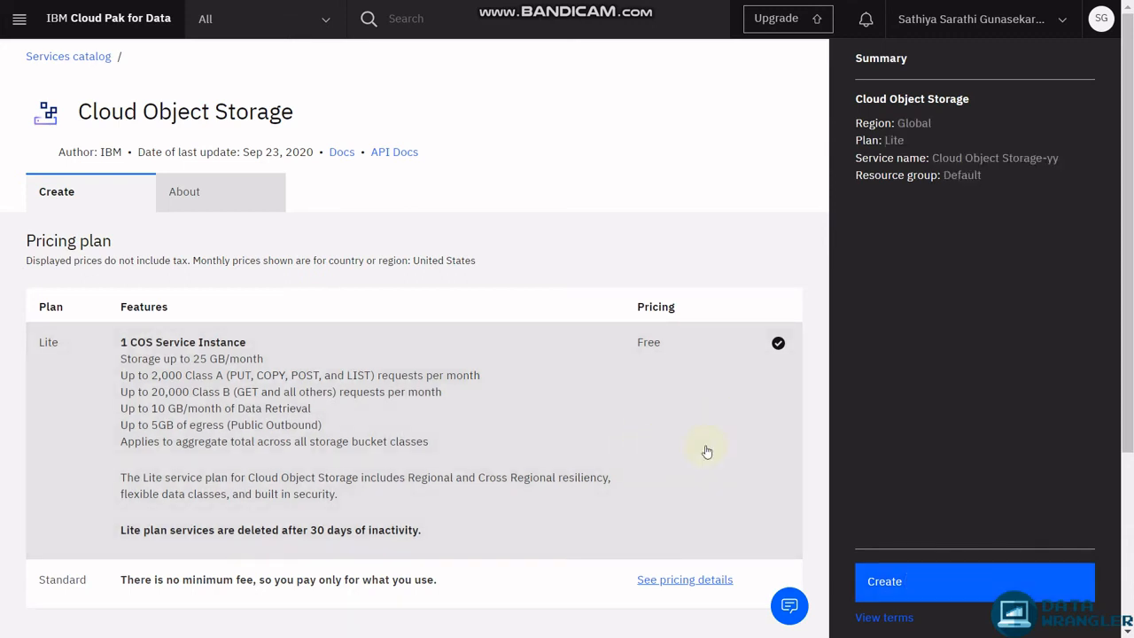
{"action": "left_click", "coordinate": [981, 589]}
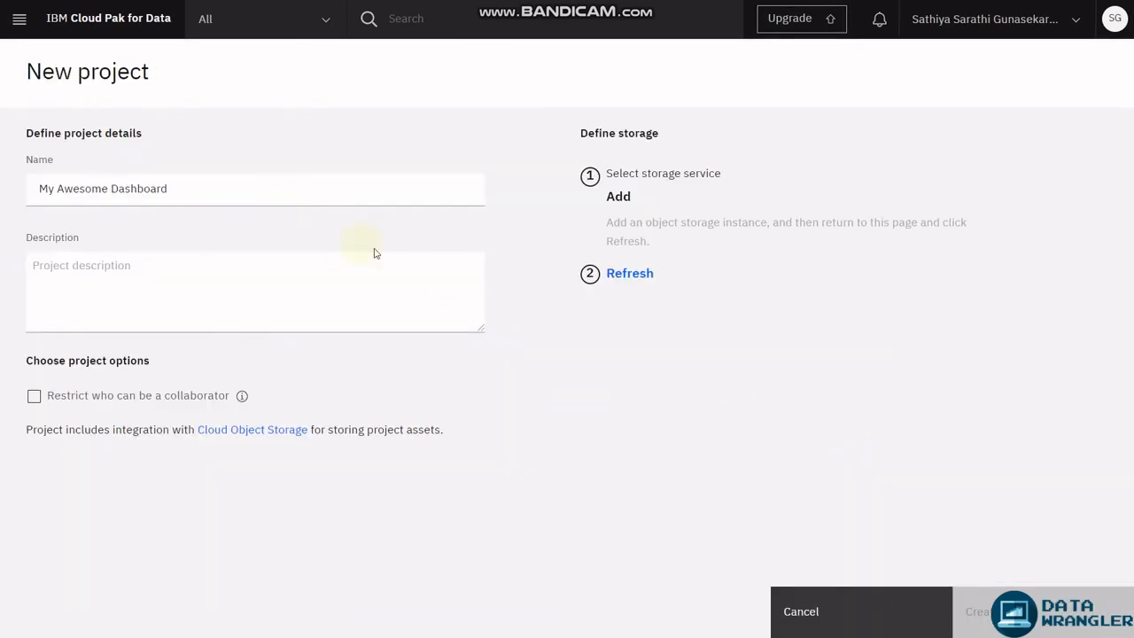
{"action": "left_click", "coordinate": [641, 275]}
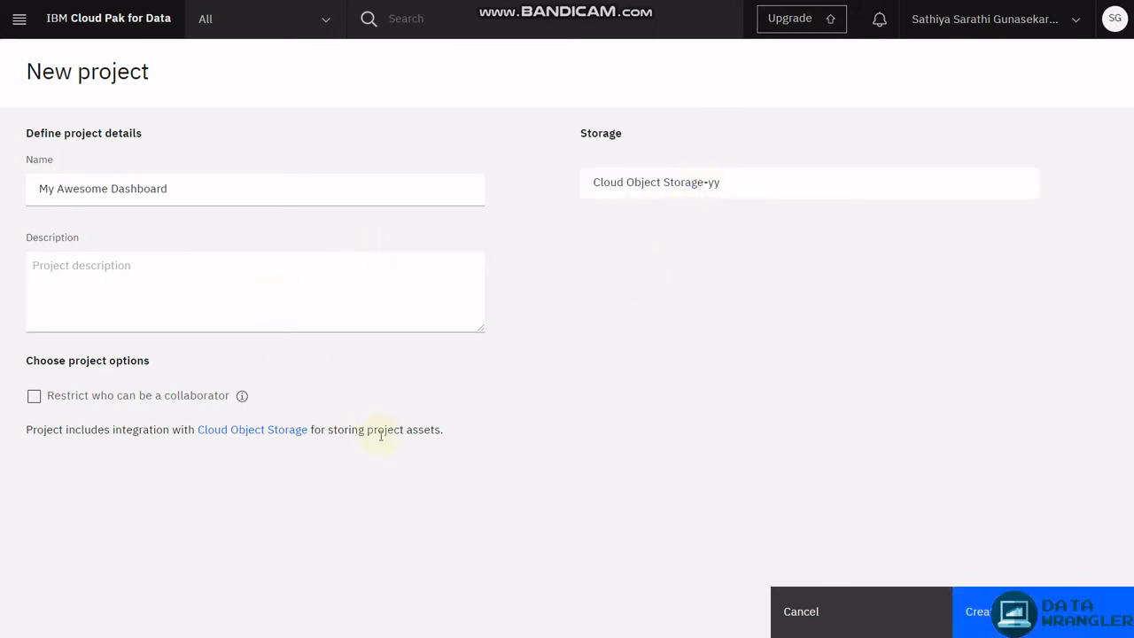
{"action": "left_click", "coordinate": [1021, 588]}
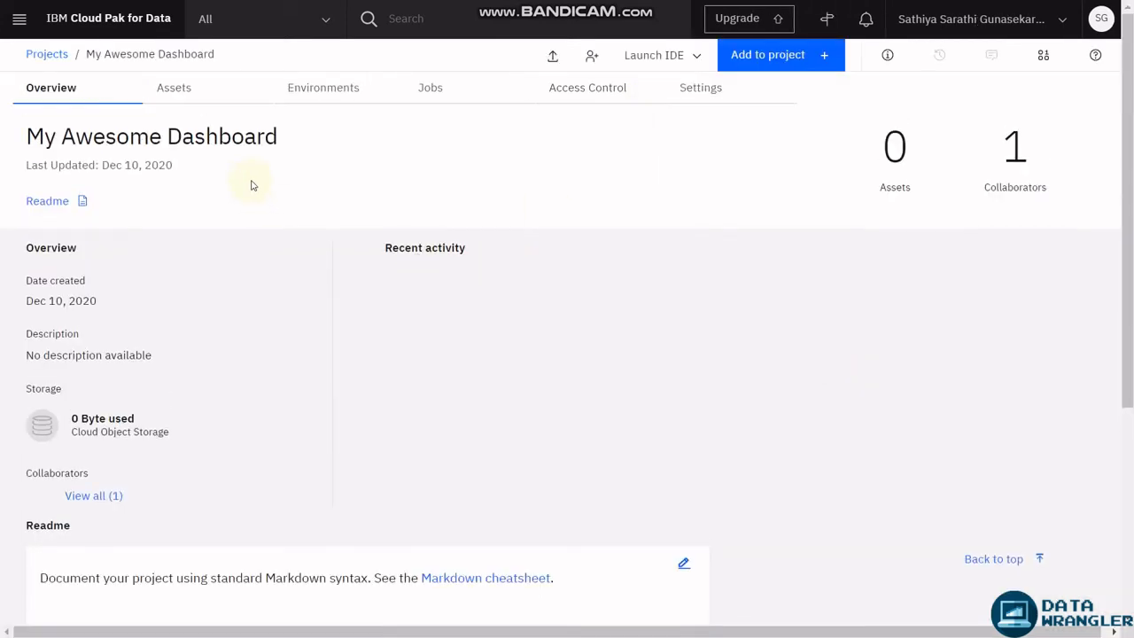
Add a connection to the Db2-ry instance in the project's assets, test it, and save it.
{"action": "left_click", "coordinate": [182, 91]}
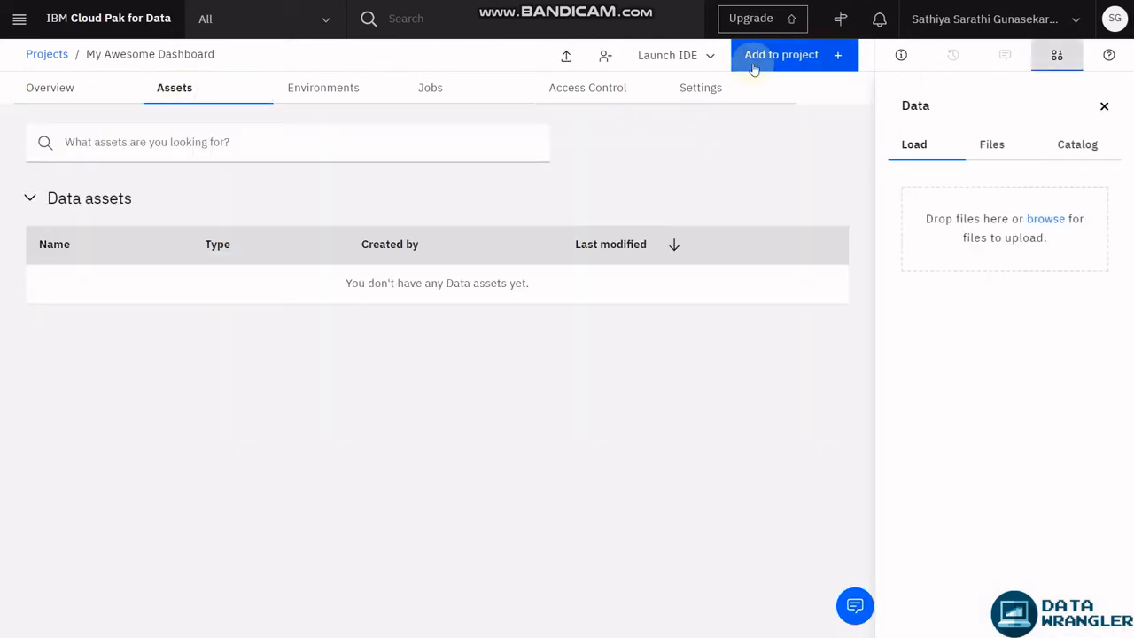
{"action": "left_click", "coordinate": [754, 58]}
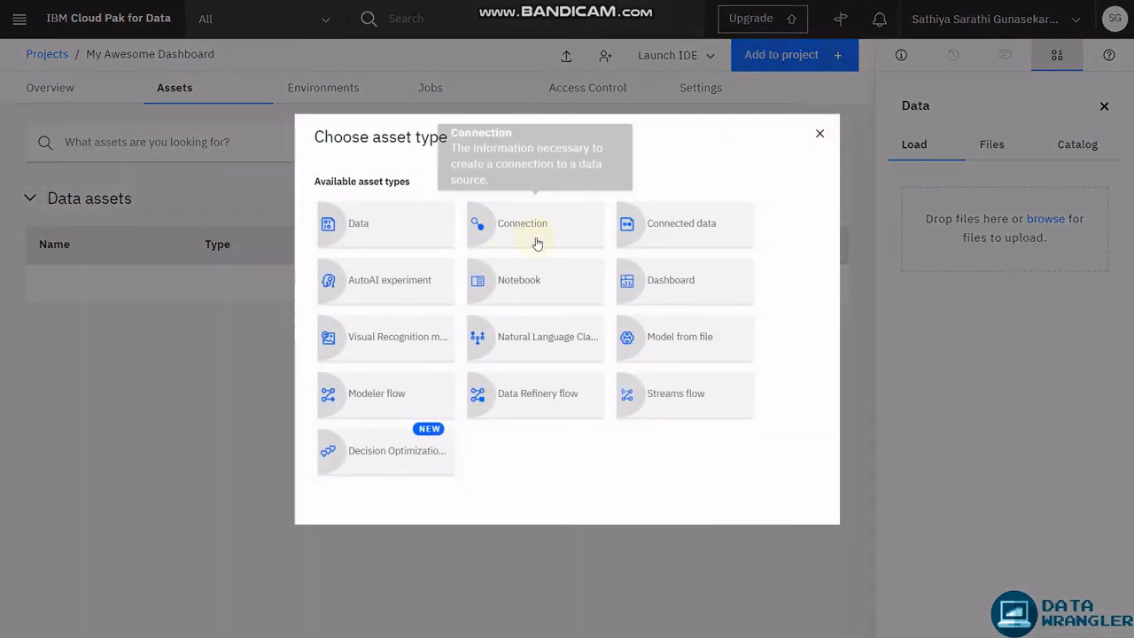
{"action": "left_click", "coordinate": [556, 232]}
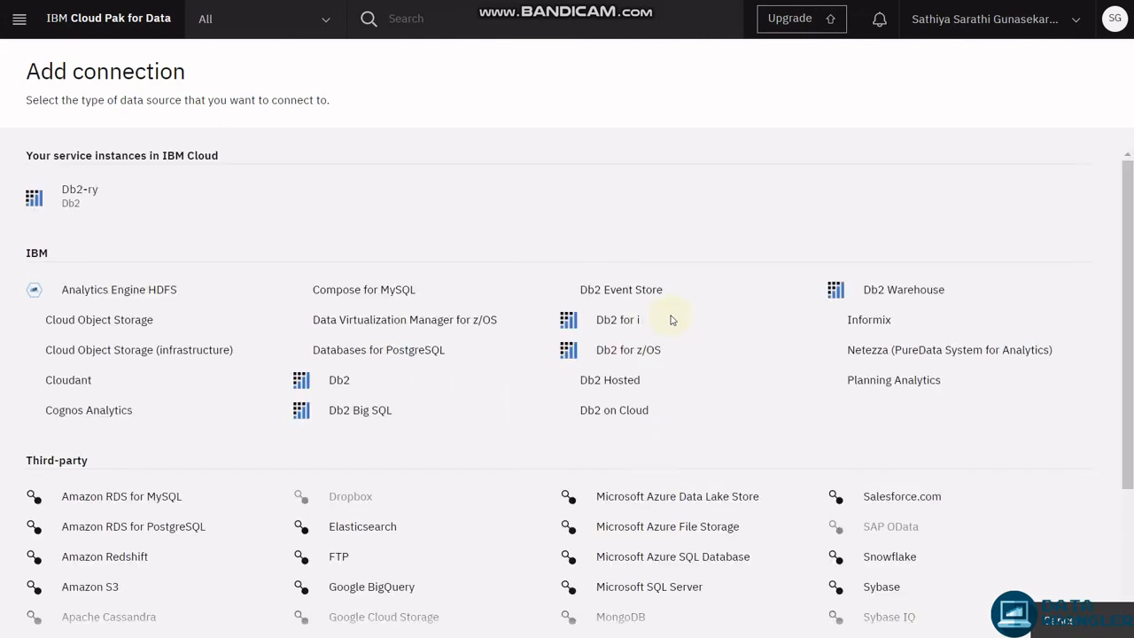
{"action": "left_click", "coordinate": [77, 194]}
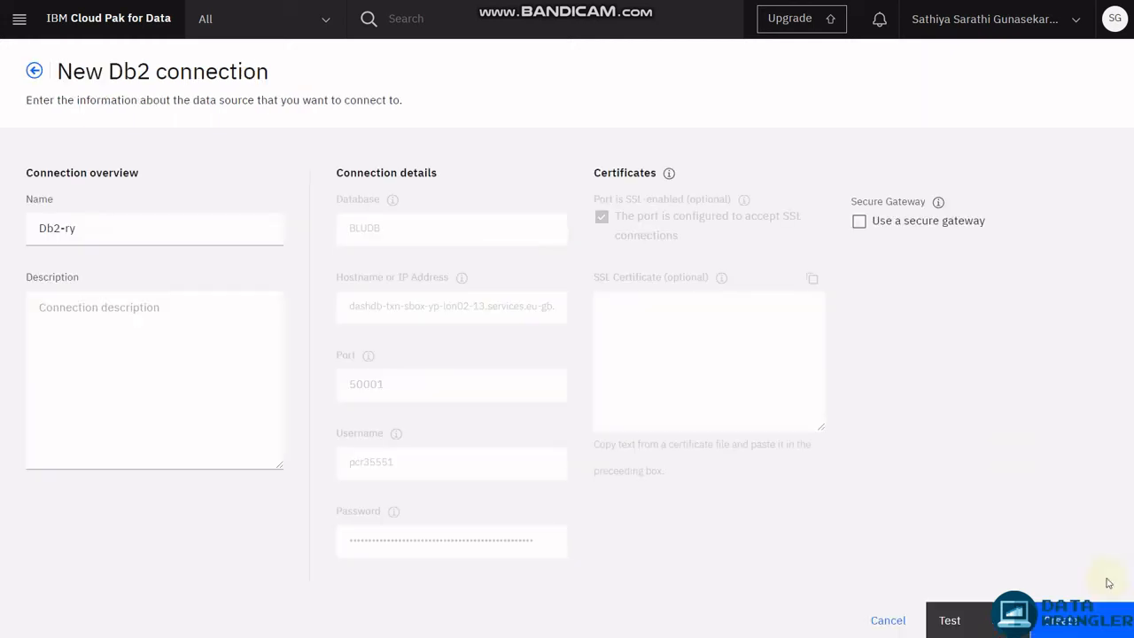
{"action": "left_click", "coordinate": [990, 620]}
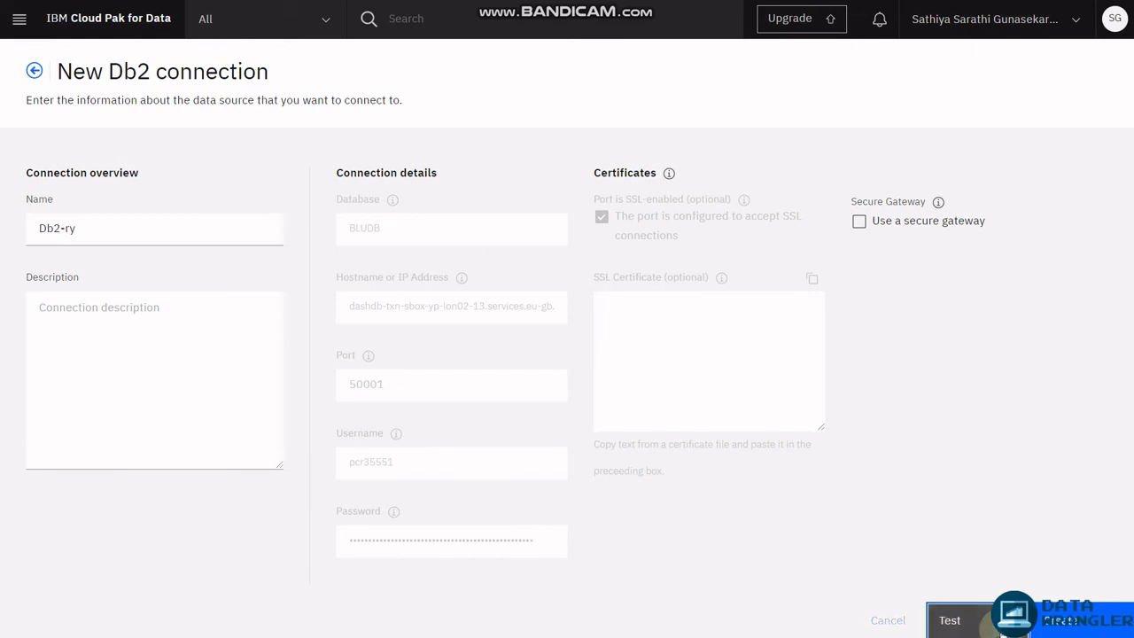
{"action": "left_click", "coordinate": [1063, 620]}
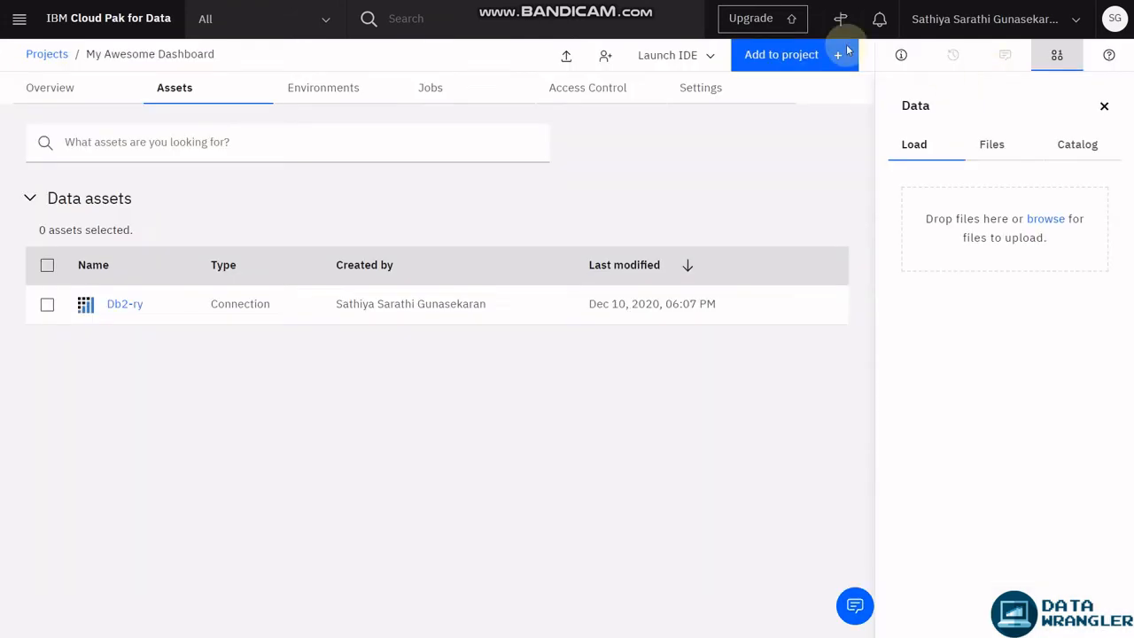
{"action": "left_click", "coordinate": [816, 55]}
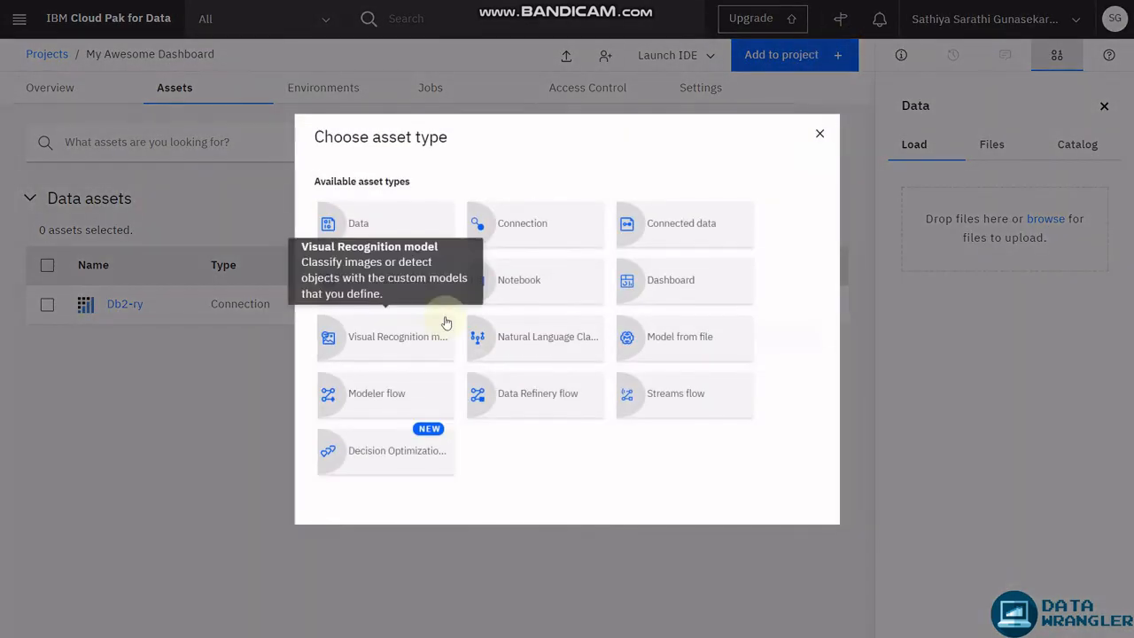
Select Db2-ry's PCR35551/NETFLIX_TITLES table as the connected data source.
{"action": "left_click", "coordinate": [672, 219]}
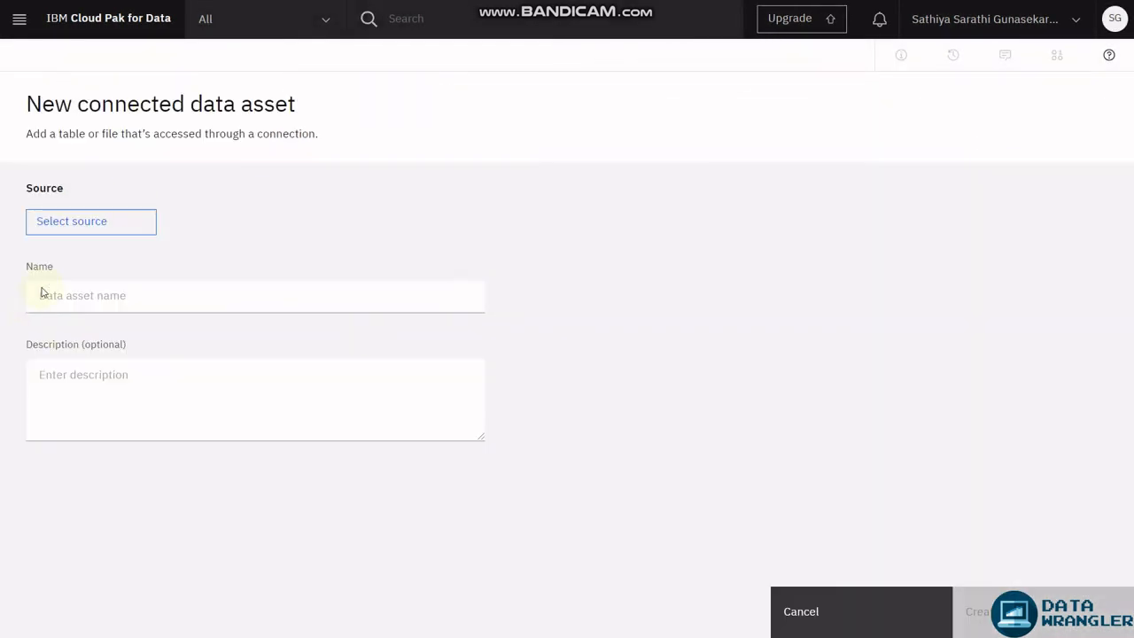
{"action": "left_click", "coordinate": [97, 235]}
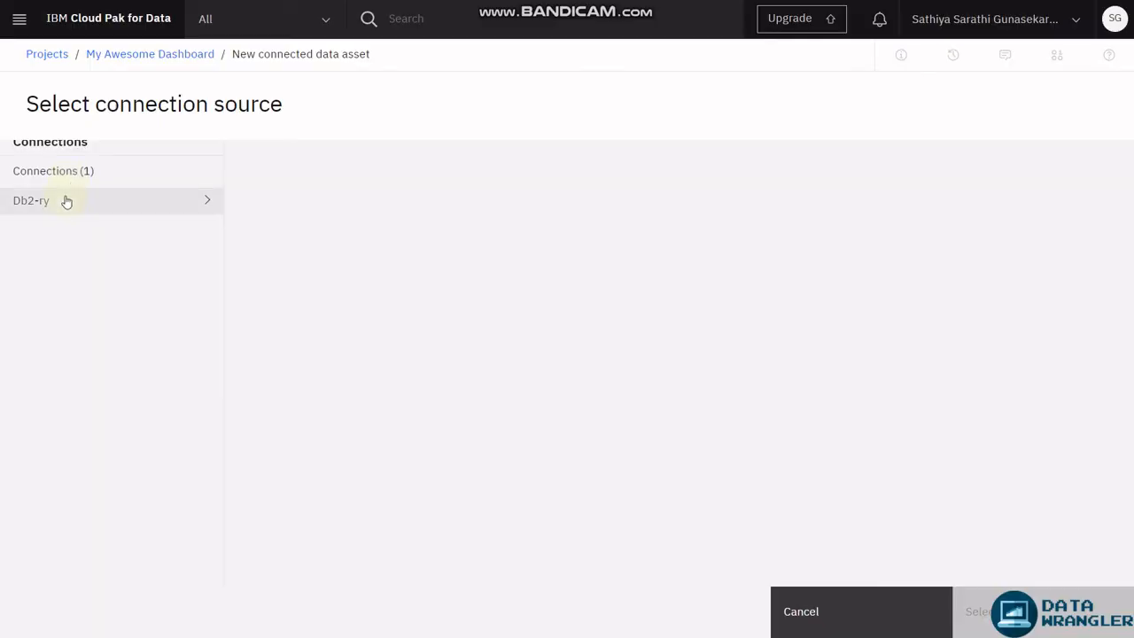
{"action": "left_click", "coordinate": [66, 200]}
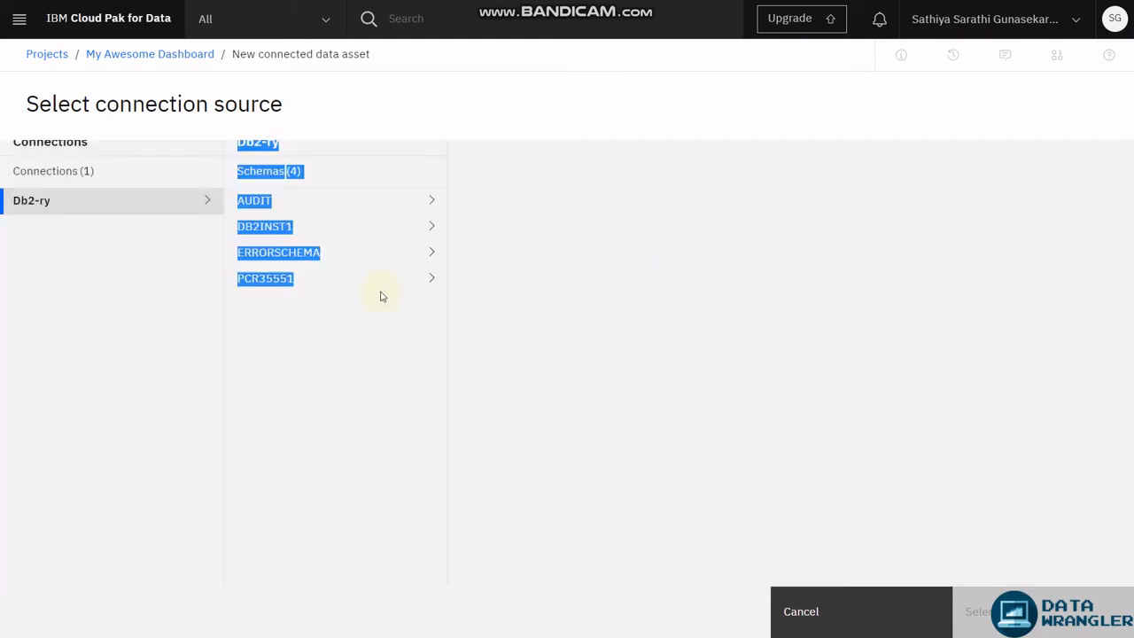
{"action": "left_click", "coordinate": [301, 277]}
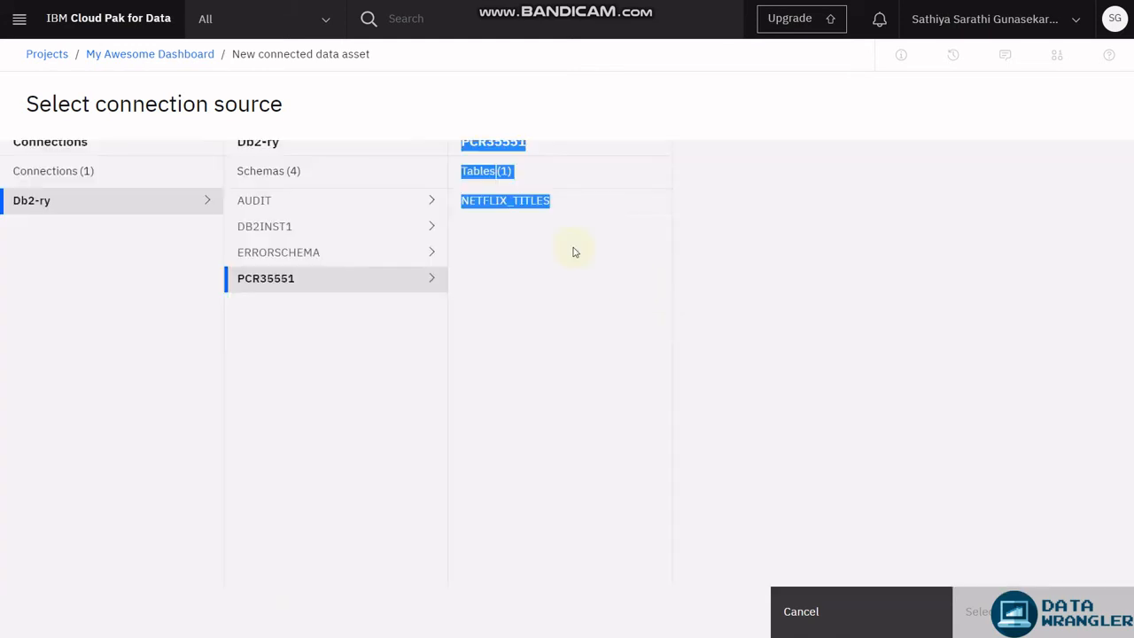
{"action": "left_click", "coordinate": [550, 201]}
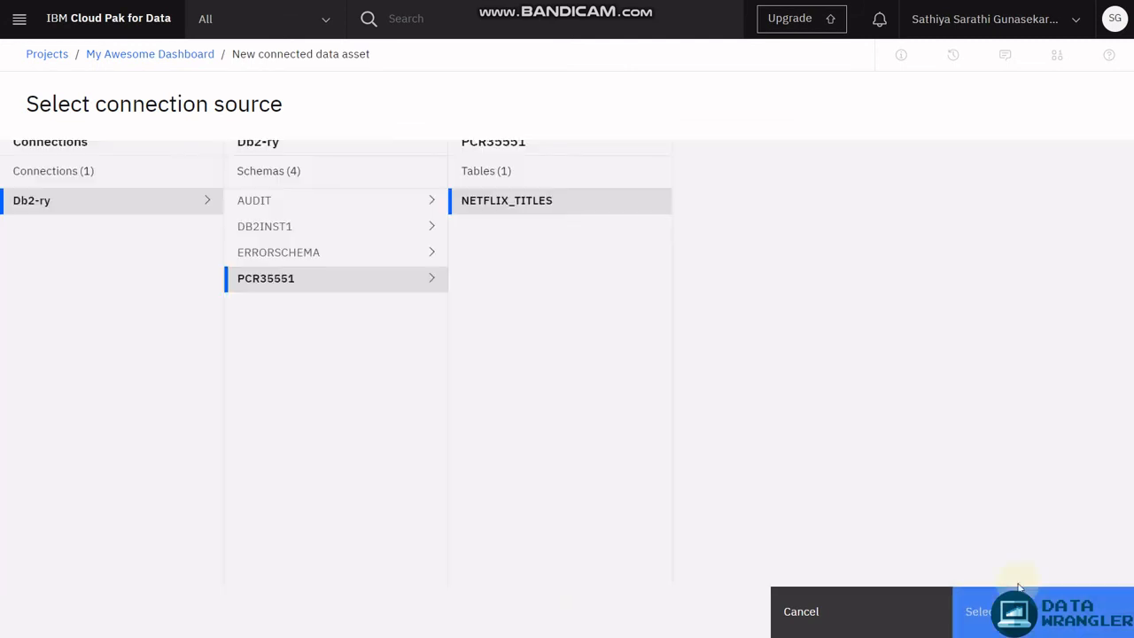
{"action": "left_click", "coordinate": [1020, 609]}
Name the data asset 'NETFLIX TITLES', create it, and close the Data panel.
{"action": "left_click", "coordinate": [104, 306]}
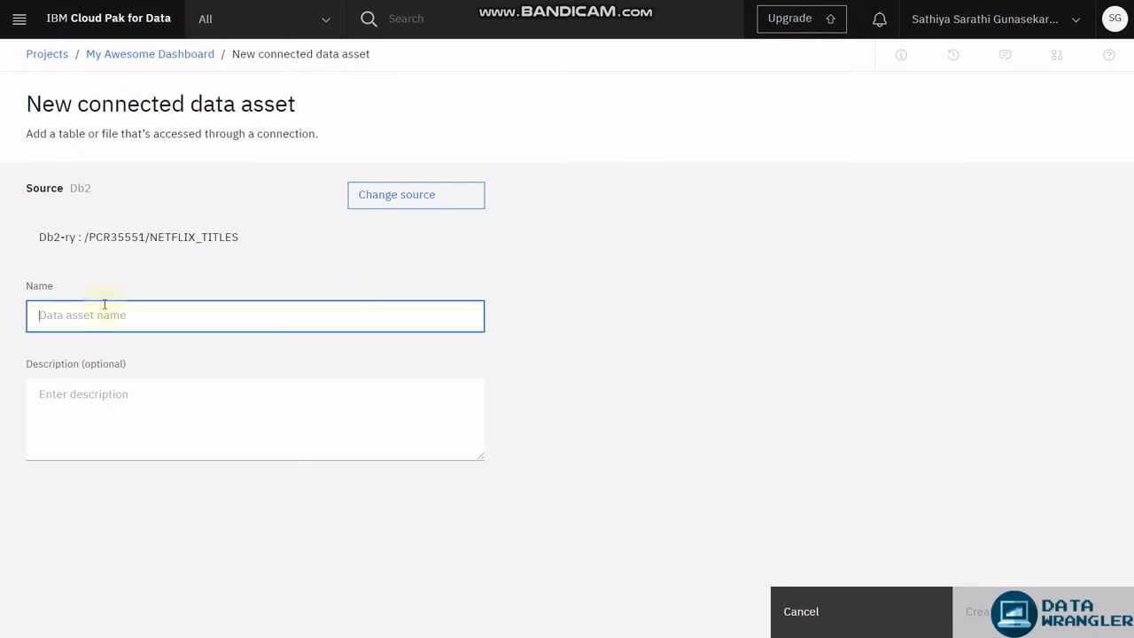
{"action": "type", "text": "N"}
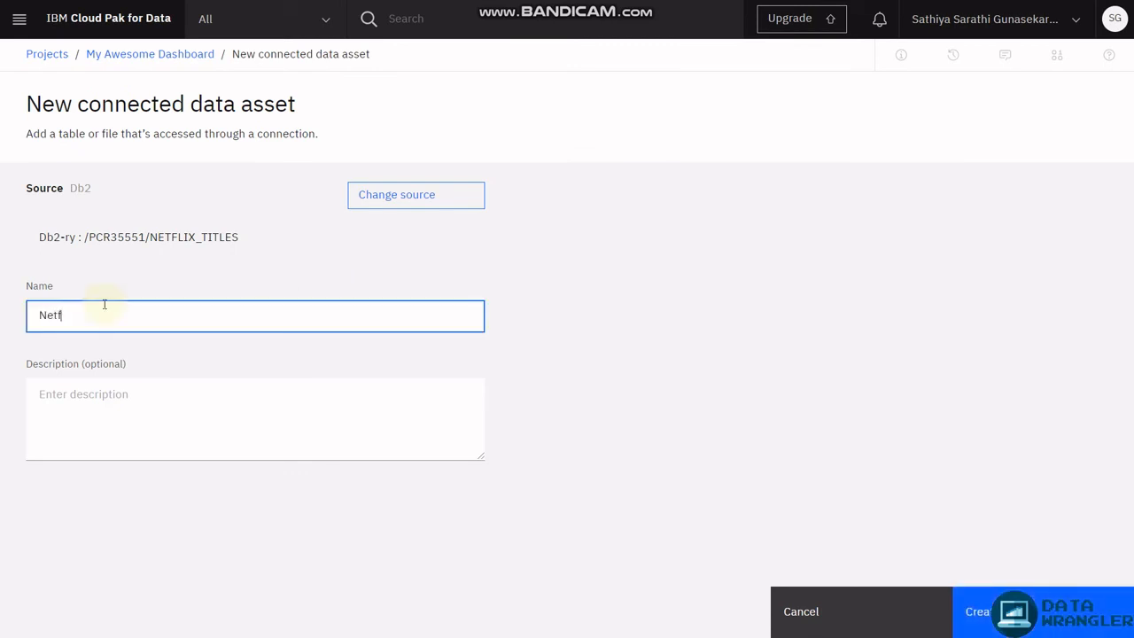
{"action": "type", "text": "e"}
{"action": "key", "text": "BackSpace"}
{"action": "type", "text": "ETFLIX TITLES"}
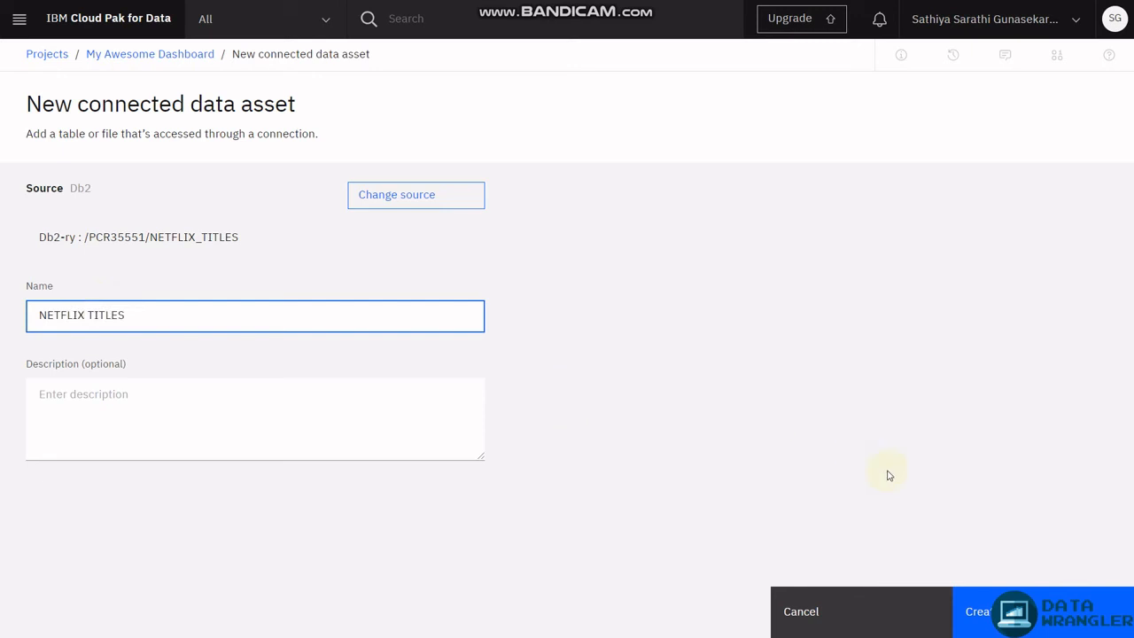
{"action": "left_click", "coordinate": [1043, 614]}
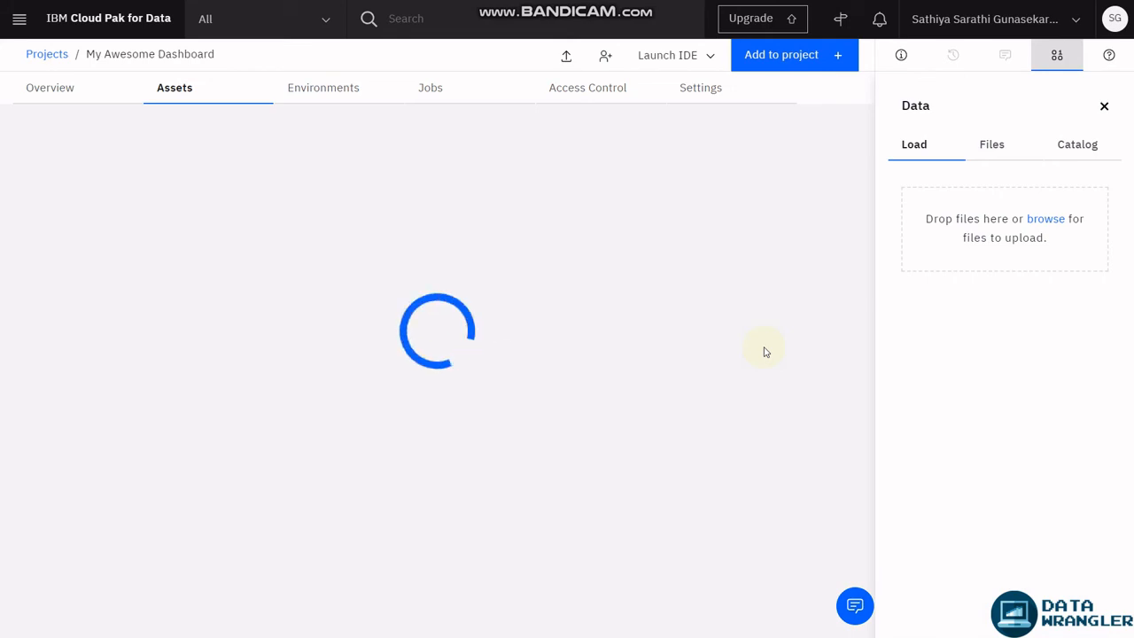
{"action": "left_click", "coordinate": [1104, 107]}
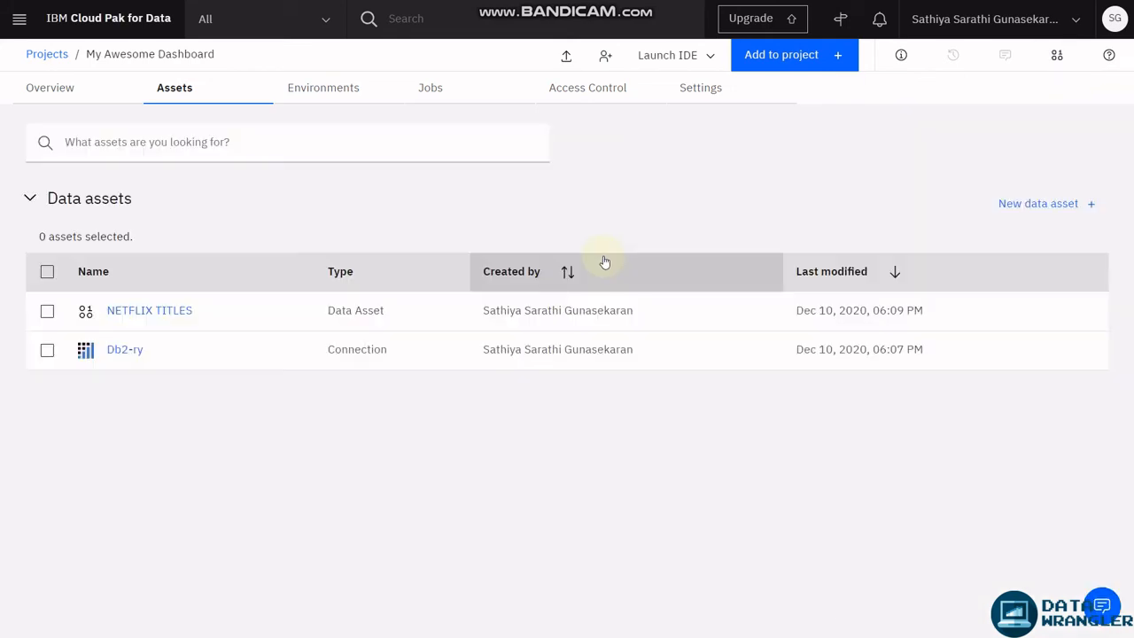
Start a new dashboard asset and name it 'My Binge List'.
{"action": "left_click", "coordinate": [780, 62]}
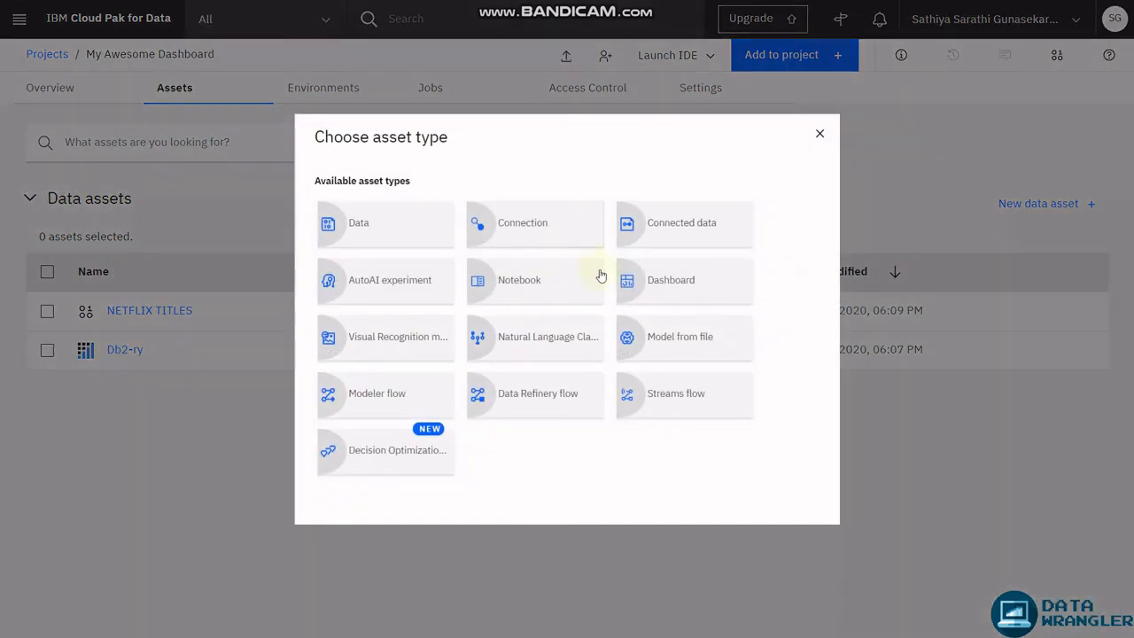
{"action": "left_click", "coordinate": [658, 282]}
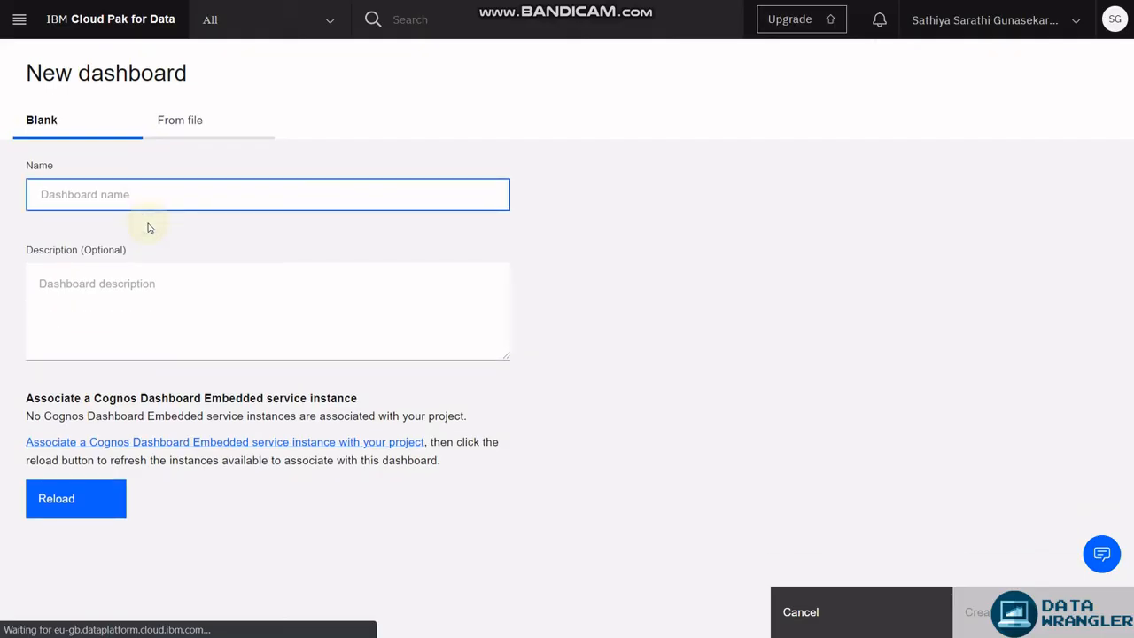
{"action": "type", "text": "M"}
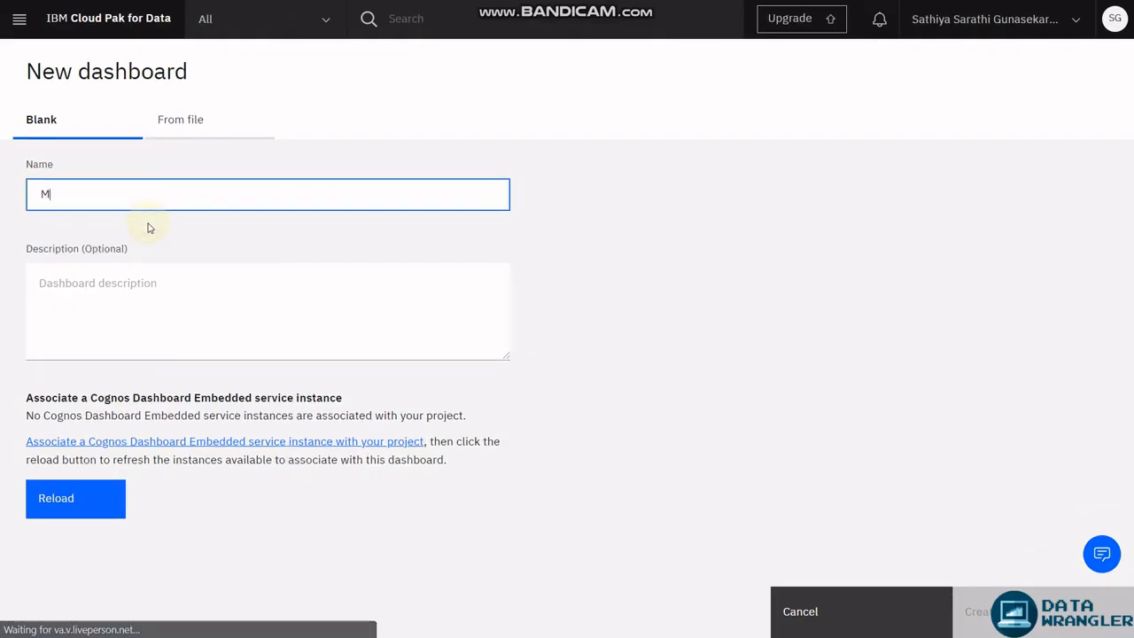
{"action": "type", "text": "y"}
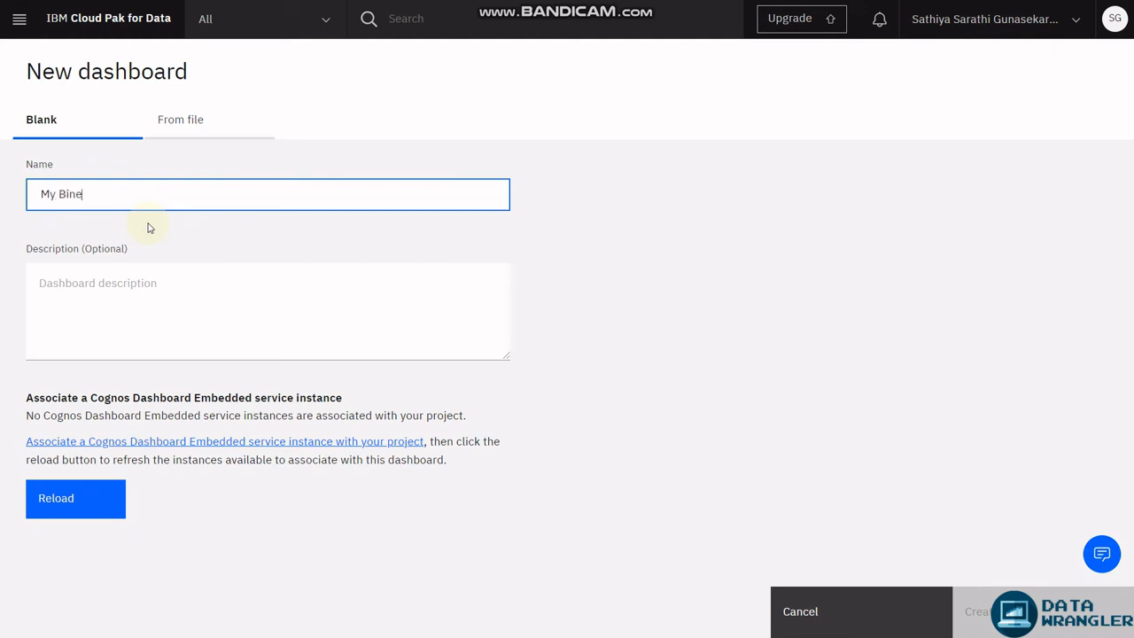
{"action": "type", "text": " BingeList"}
{"action": "left_click", "coordinate": [88, 194]}
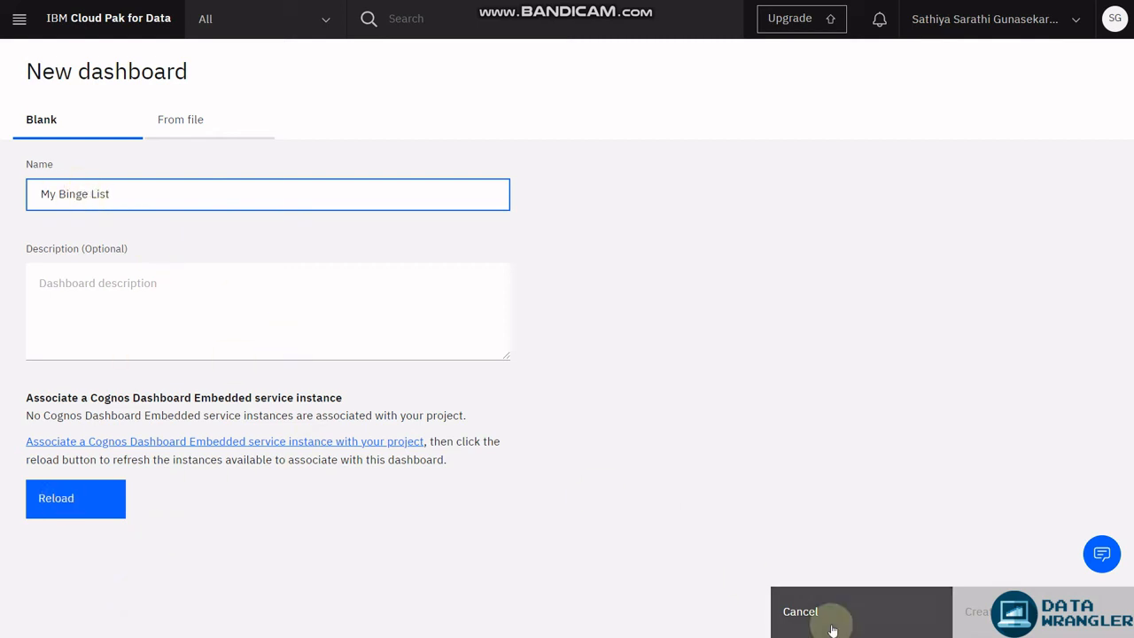
{"action": "key", "text": "Tab"}
{"action": "left_click_drag", "start_coordinate": [113, 415], "coordinate": [399, 413]}
{"action": "left_click", "coordinate": [405, 412]}
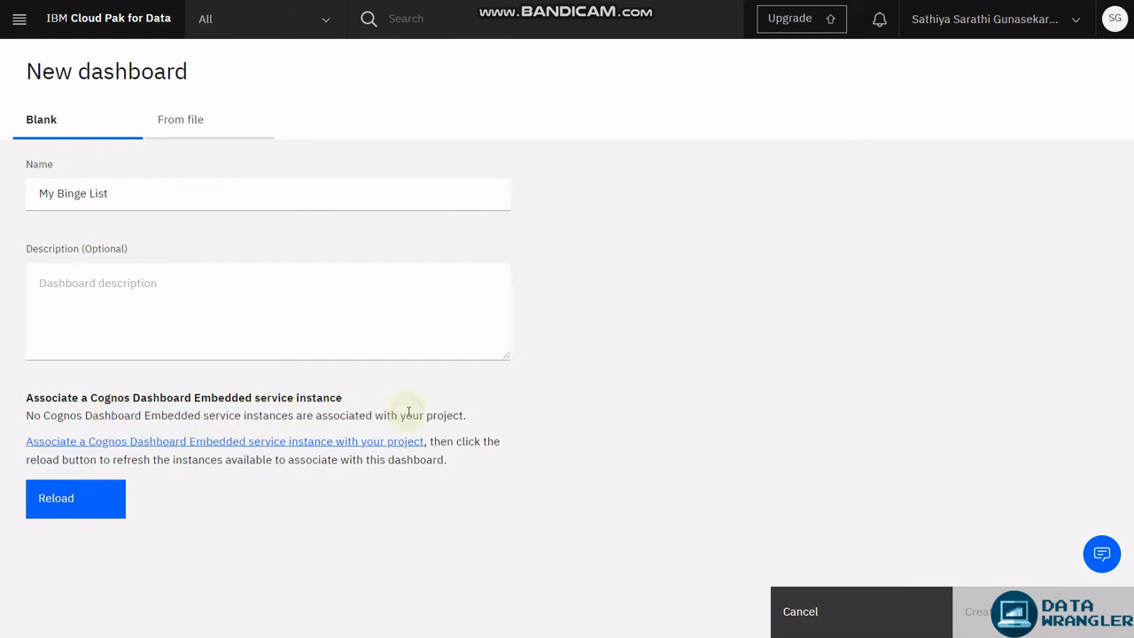
Create a Lite Cognos Dashboard Embedded service in London and associate it with the project.
{"action": "left_click", "coordinate": [200, 443]}
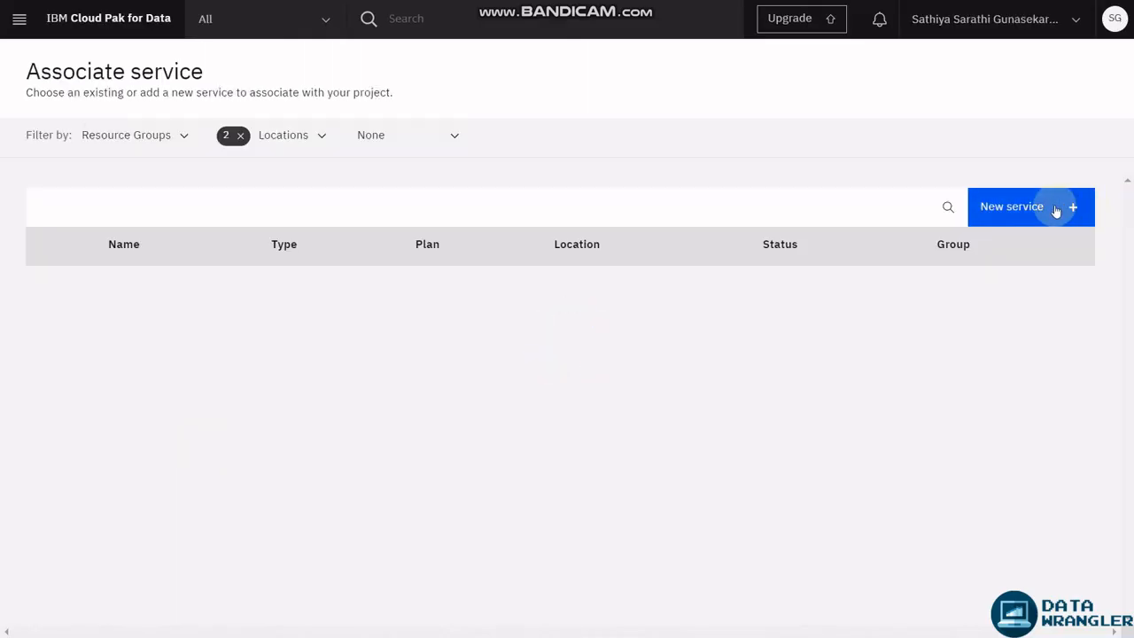
{"action": "left_click", "coordinate": [1056, 210]}
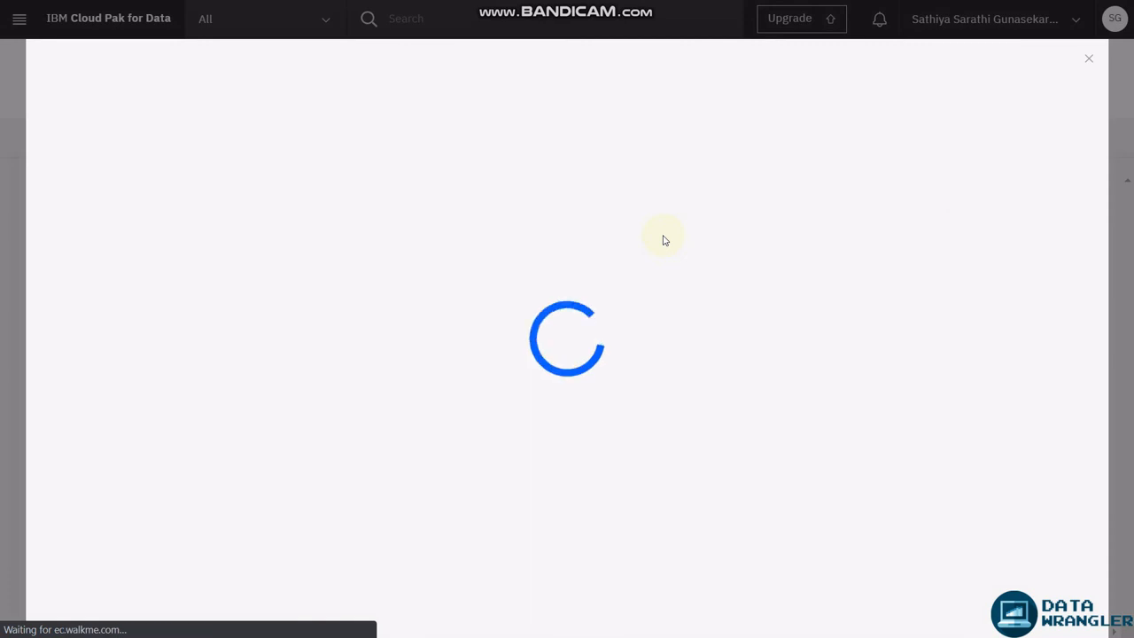
{"action": "left_click", "coordinate": [372, 241]}
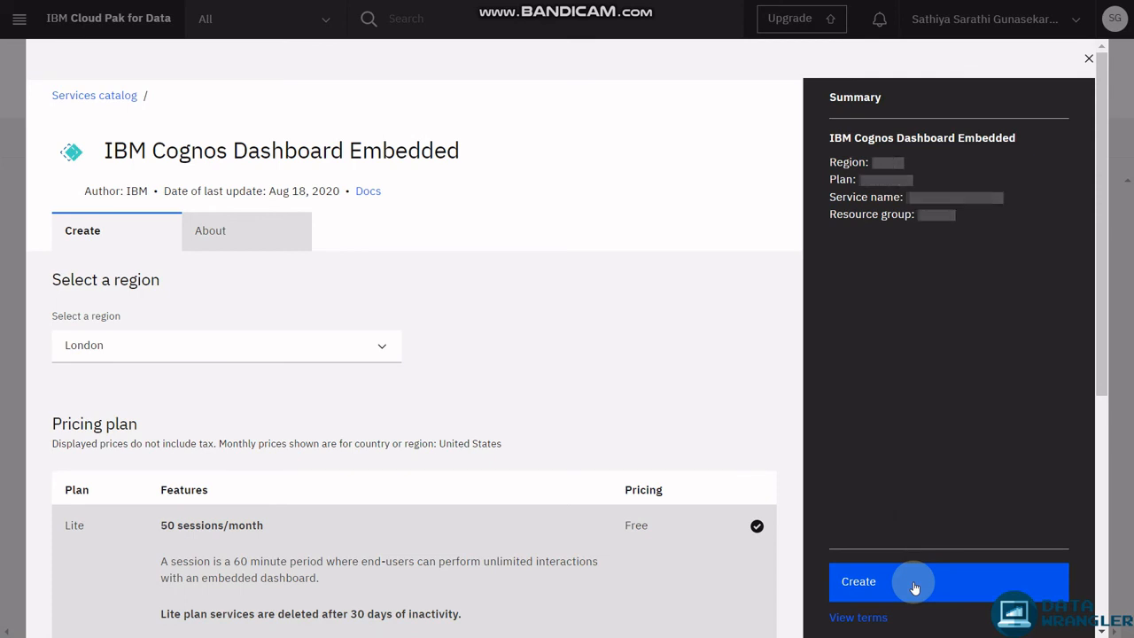
{"action": "left_click", "coordinate": [913, 583]}
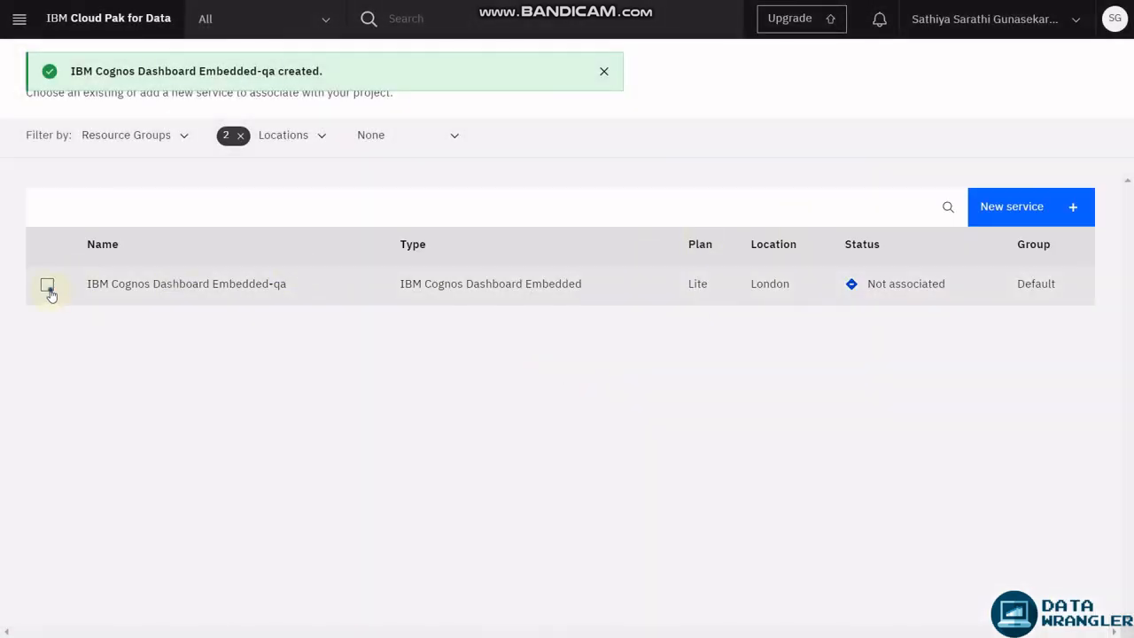
{"action": "left_click", "coordinate": [49, 289]}
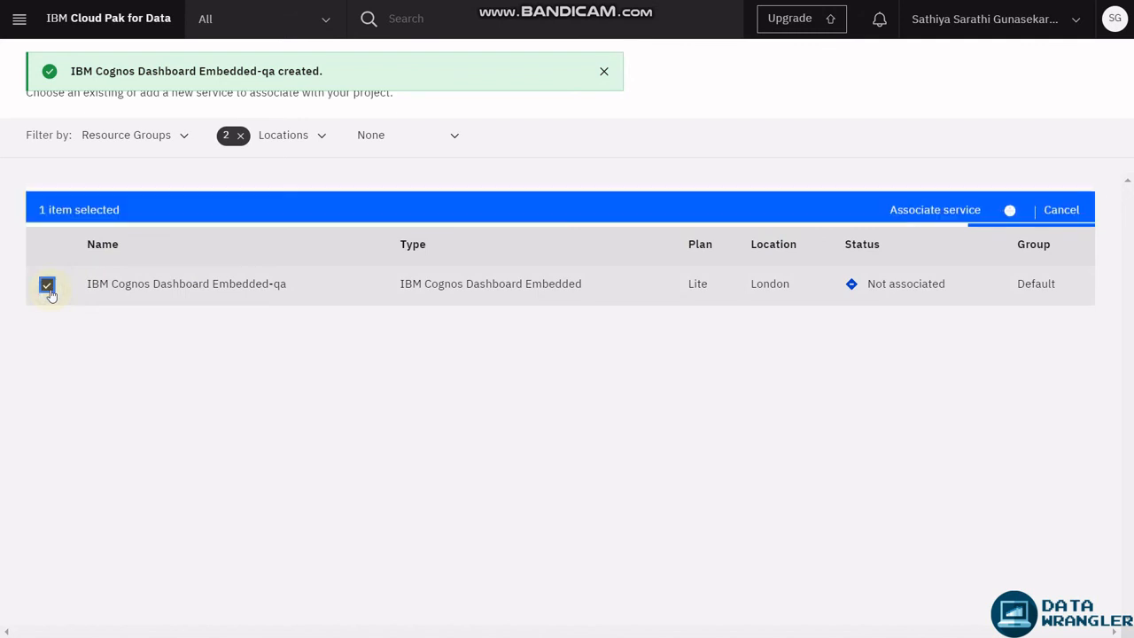
{"action": "left_click", "coordinate": [920, 208]}
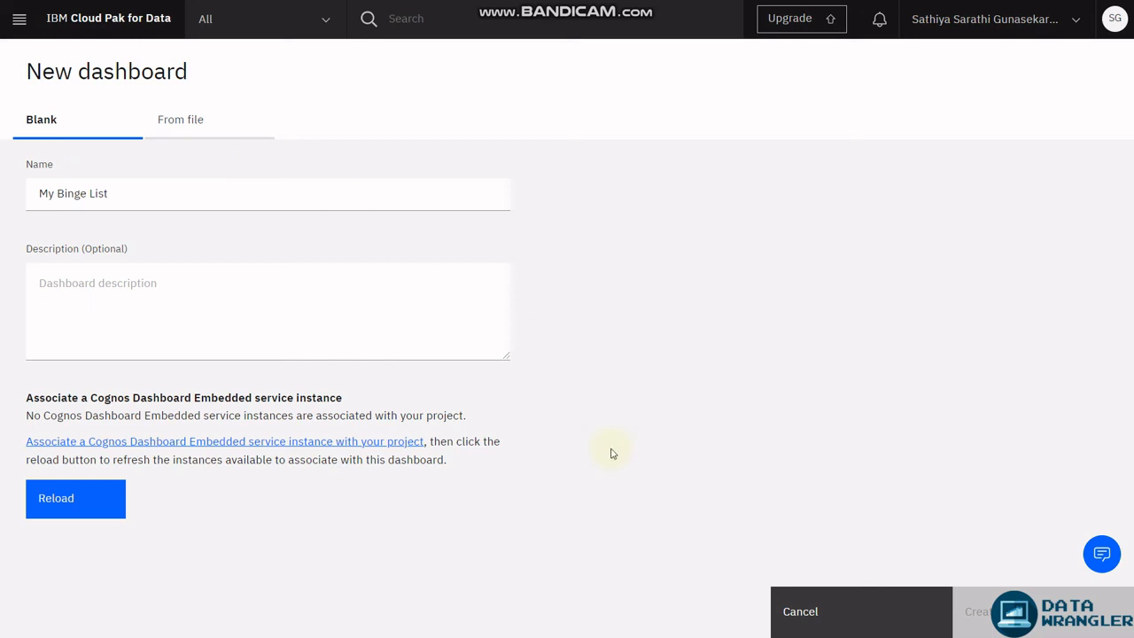
Select the reloaded IBM Cognos Dashboard Embedded-qa service and create the My Binge List dashboard.
{"action": "left_click", "coordinate": [113, 500]}
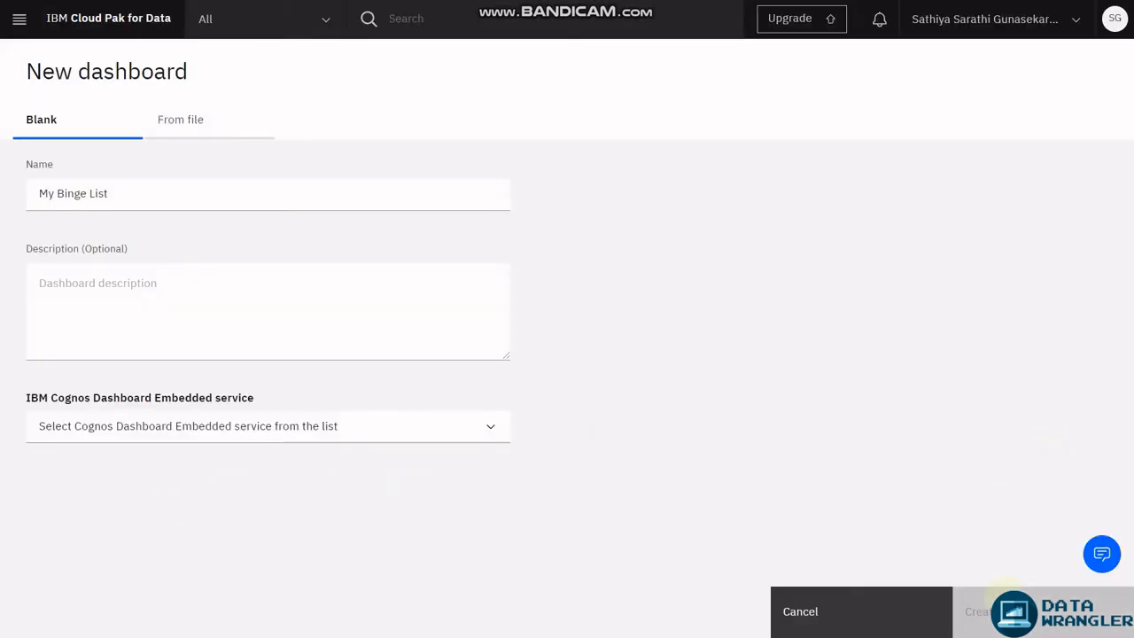
{"action": "left_click", "coordinate": [283, 431]}
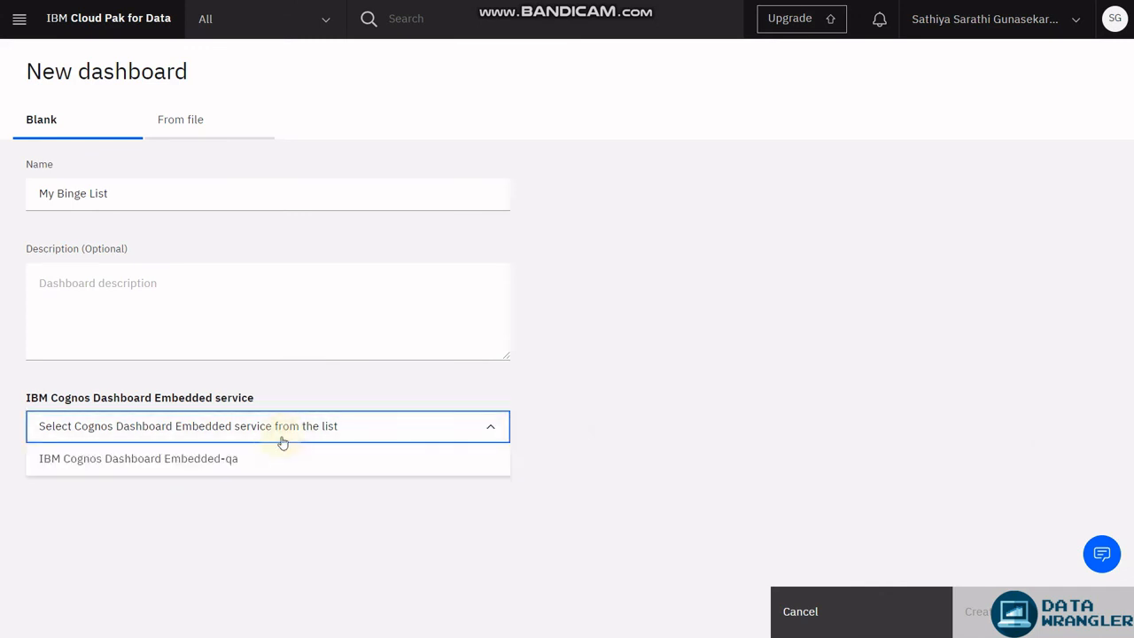
{"action": "left_click", "coordinate": [261, 457]}
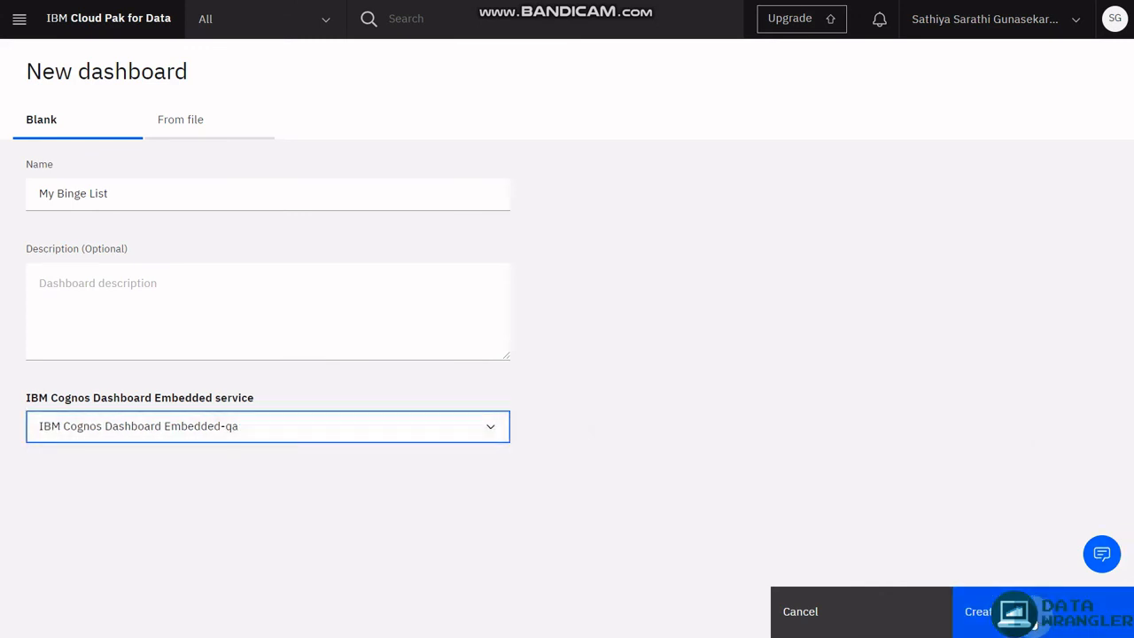
{"action": "left_click", "coordinate": [1030, 619]}
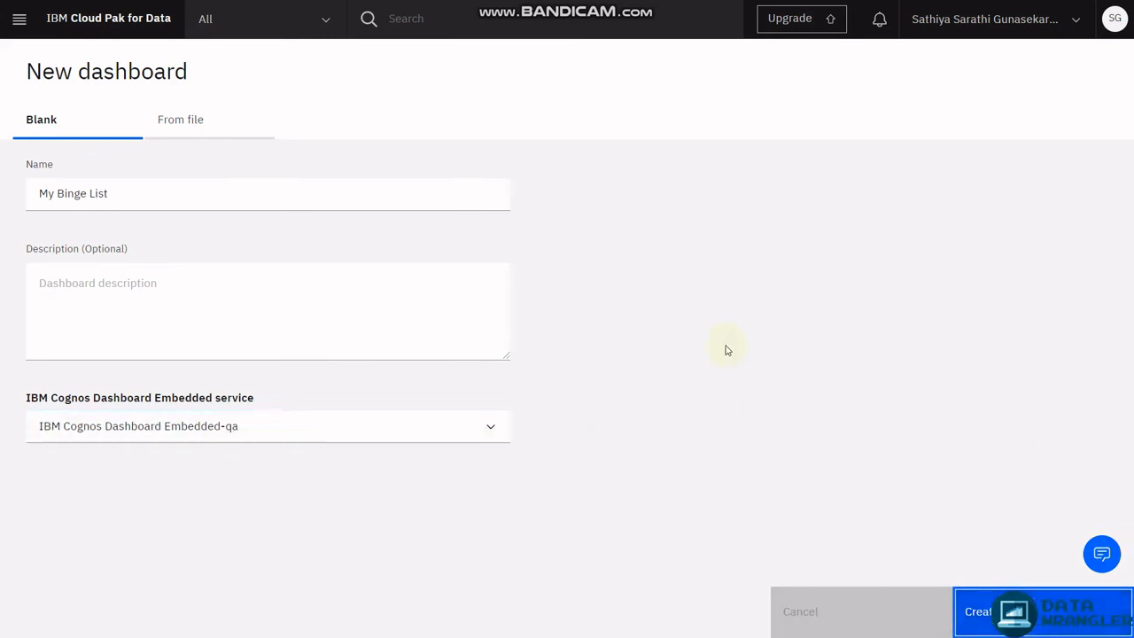